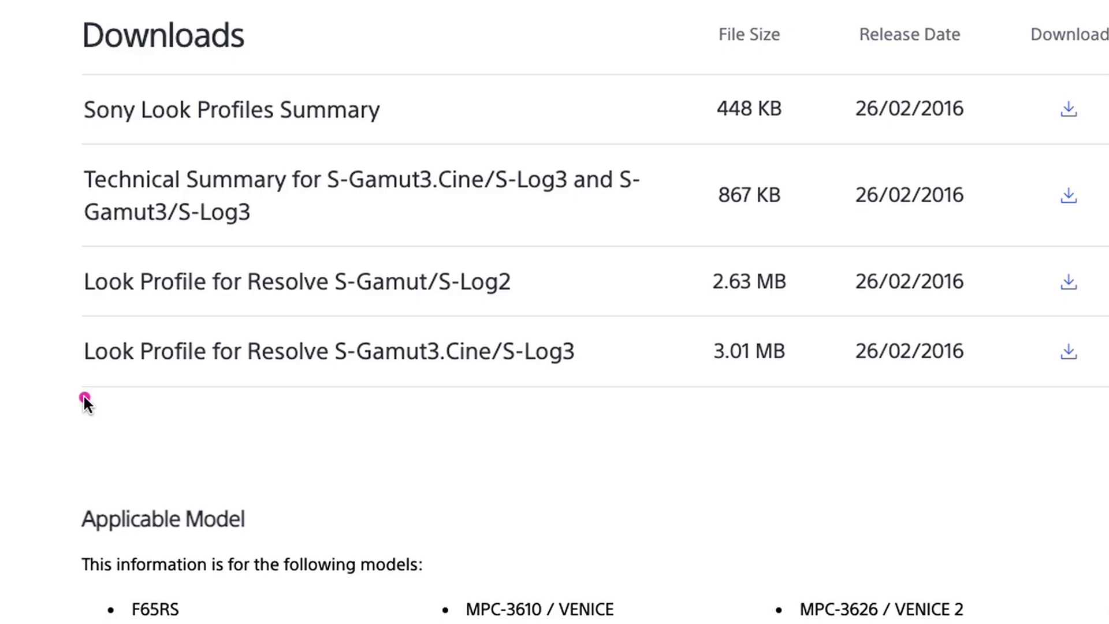
Step: Mark the Look Profile for Resolve S-Gamut3.Cine/S-Log3 row and its download icon, then return to Resolve
left_click_drag(261, 347, 497, 344)
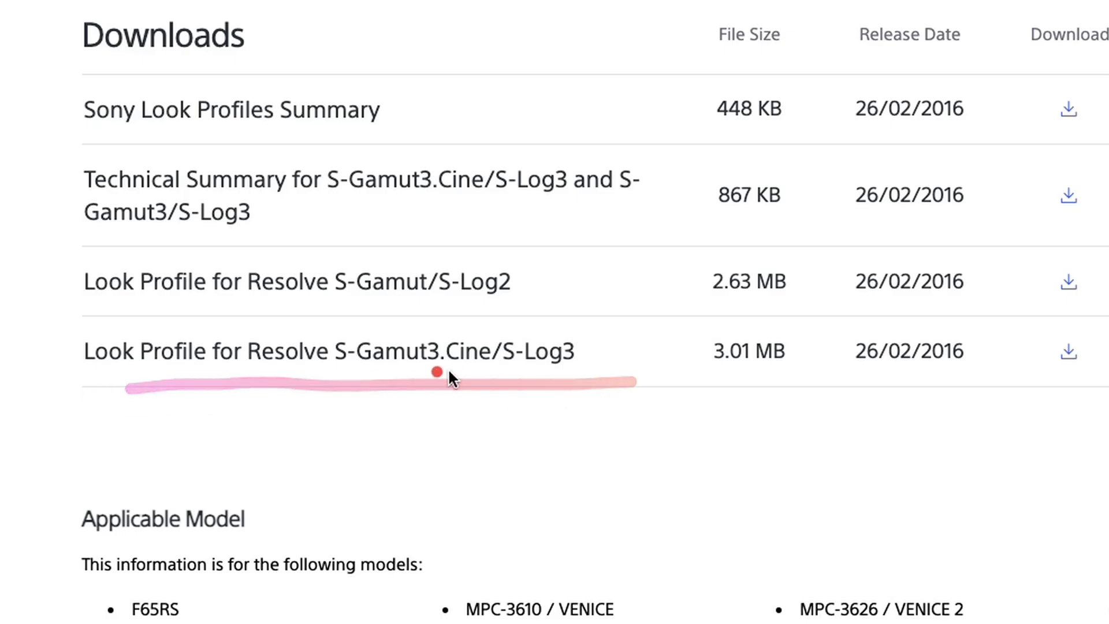
left_click_drag(454, 377, 677, 372)
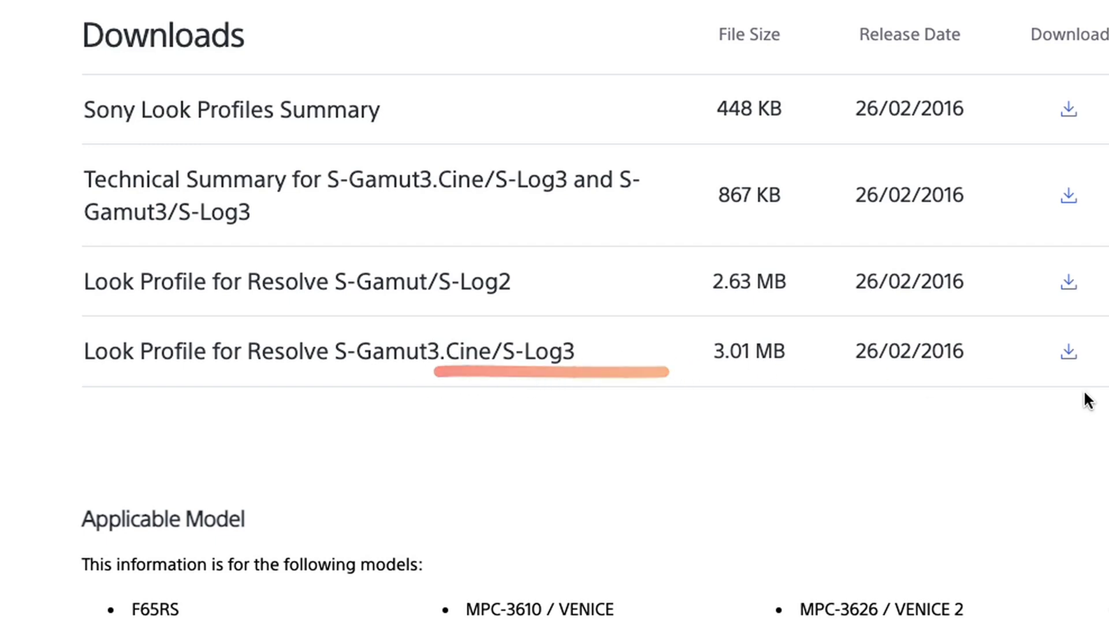
left_click_drag(1089, 339, 968, 364)
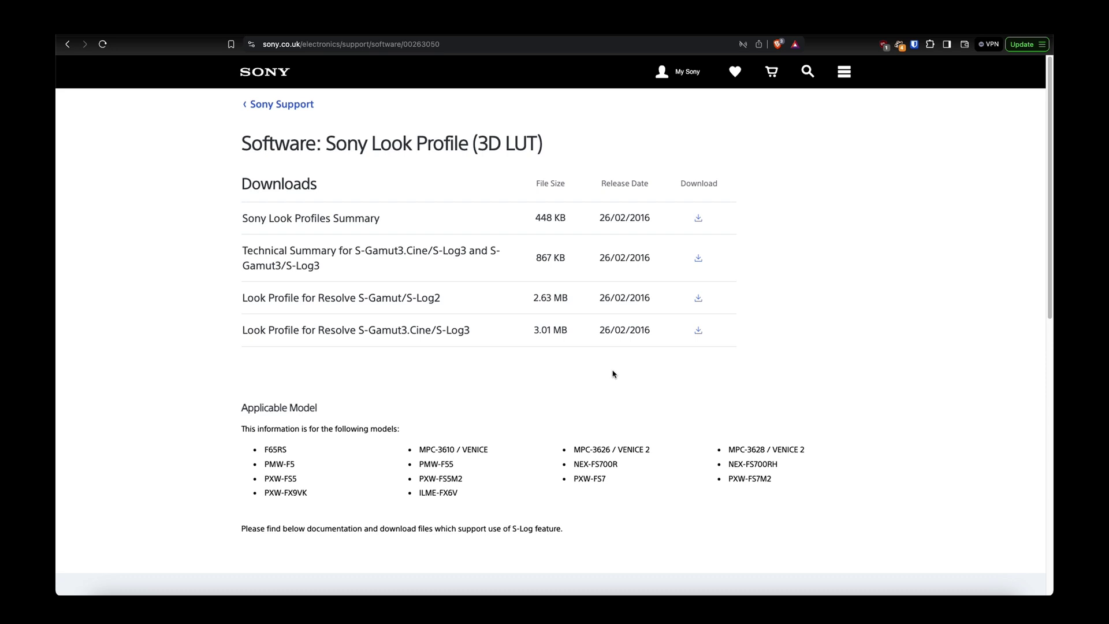
left_click(218, 606)
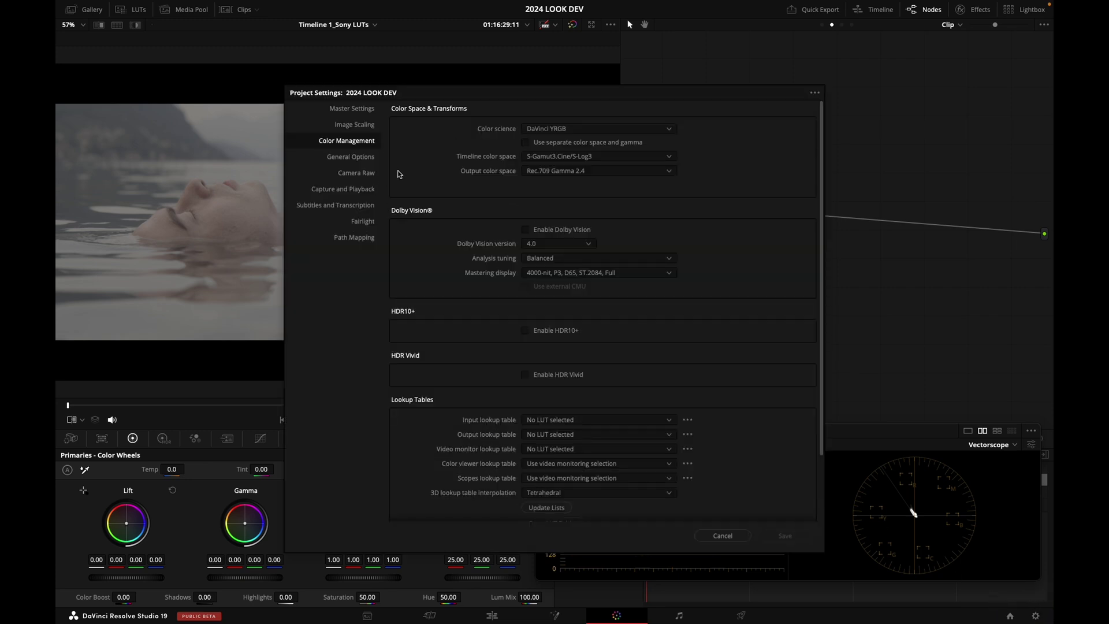
Step: Open Resolve's LUT folder from Color Management to check the four Sony .cube files
left_click(476, 94)
left_click_drag(476, 94, 420, 62)
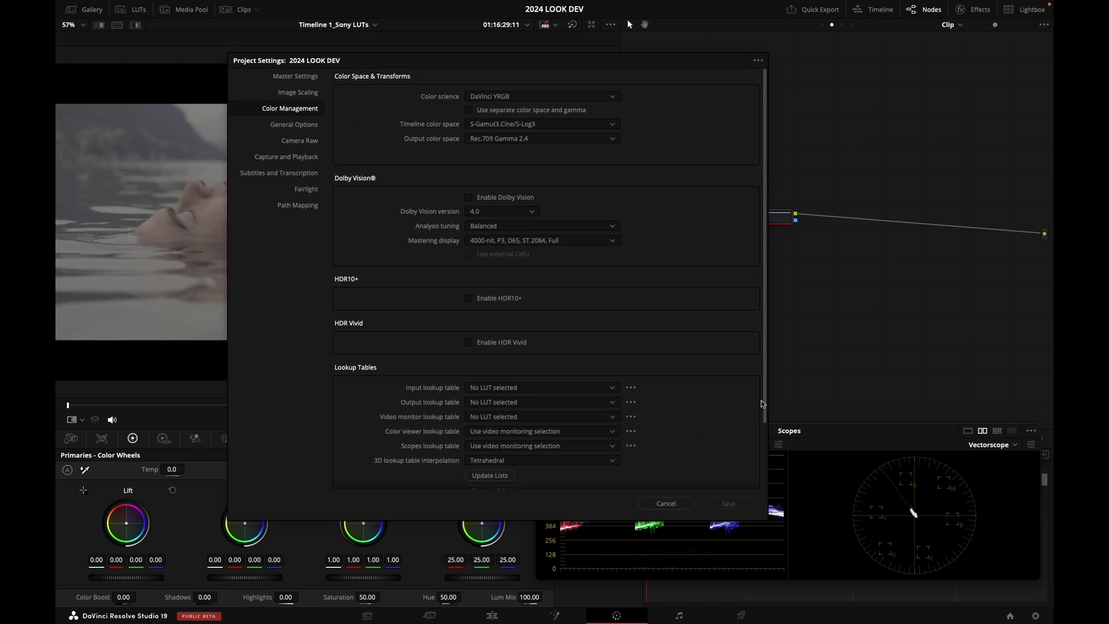
left_click_drag(764, 403, 764, 456)
left_click(495, 434)
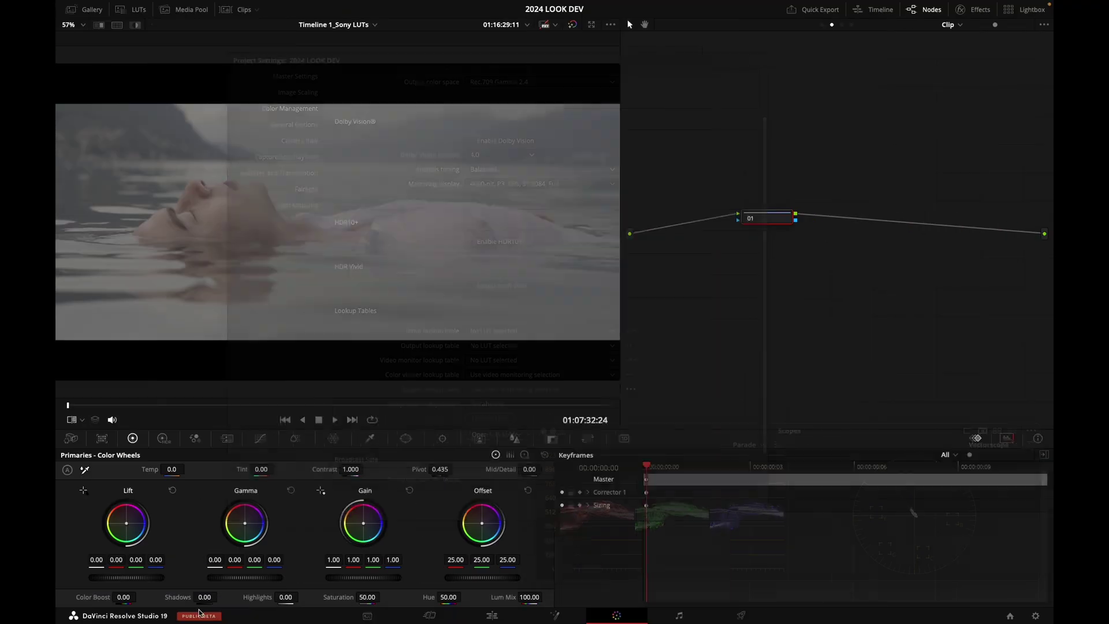
Step: Highlight the 3D LUT interpolation and LUT-list refresh options, then save the project settings
key("shift+9")
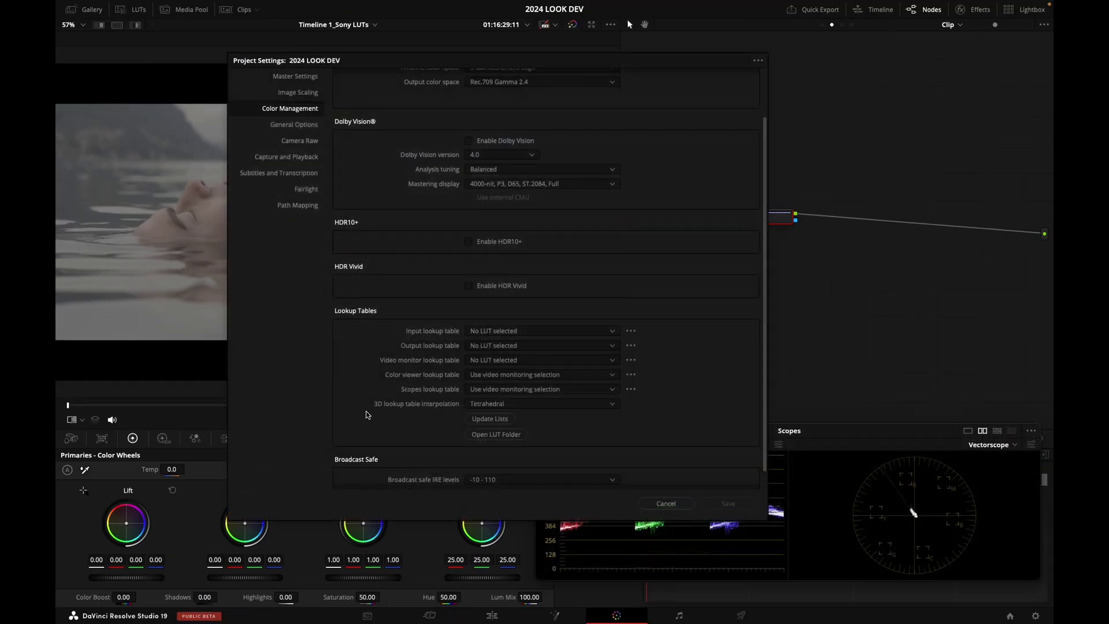
mouse_move(365, 415)
left_mouse_down()
mouse_move(479, 413)
mouse_move(439, 397)
mouse_move(441, 410)
left_mouse_up()
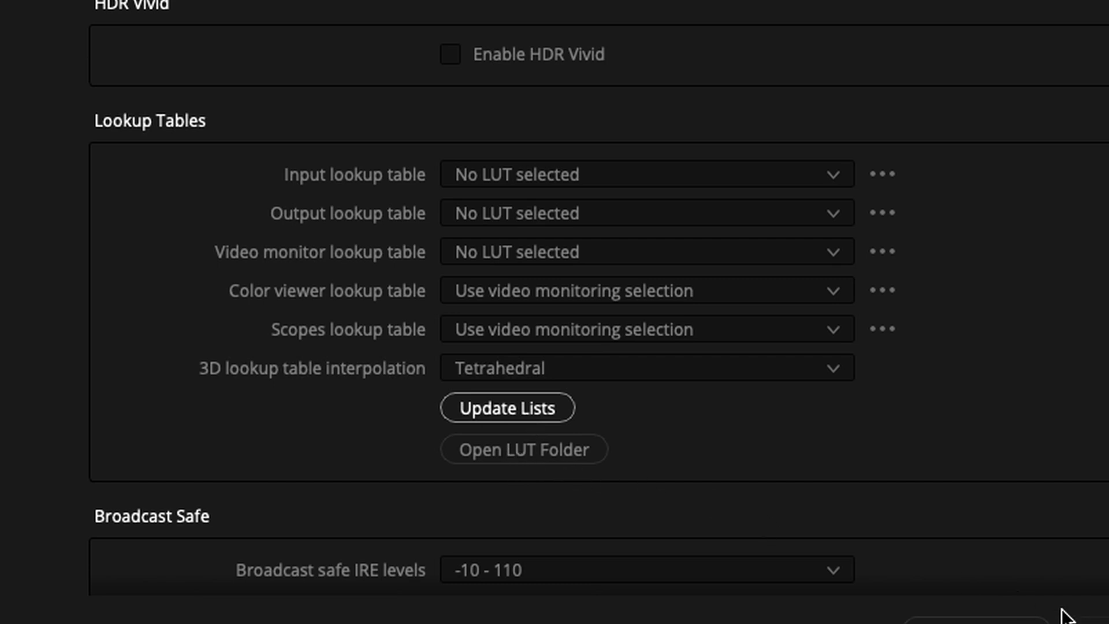
left_click_drag(647, 418, 543, 414)
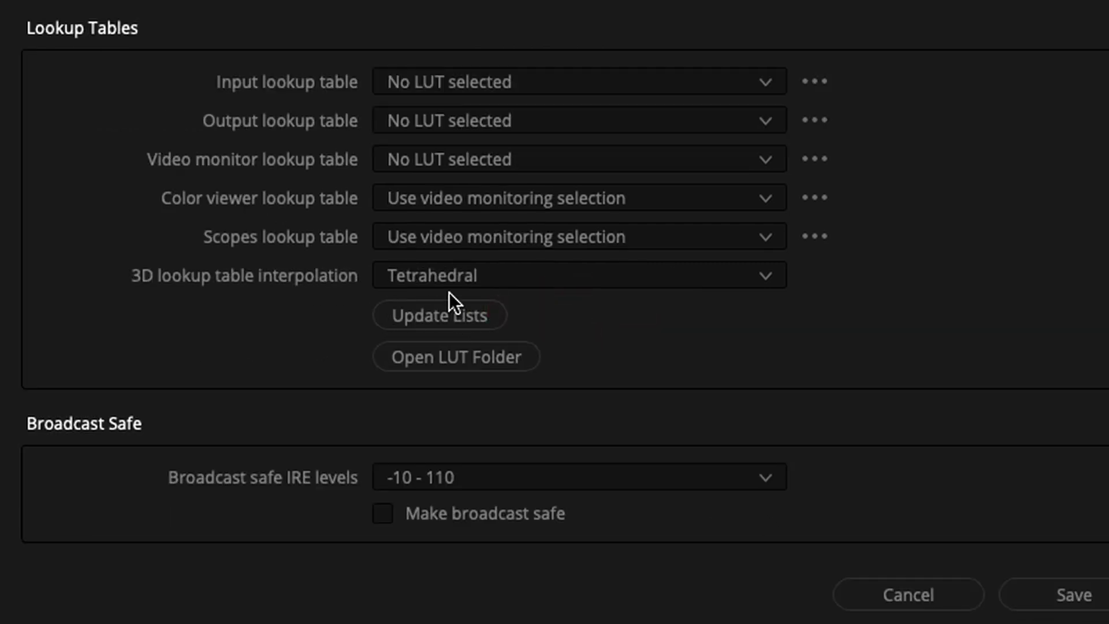
mouse_move(449, 292)
left_mouse_down()
mouse_move(398, 280)
mouse_move(530, 348)
mouse_move(265, 306)
left_mouse_up()
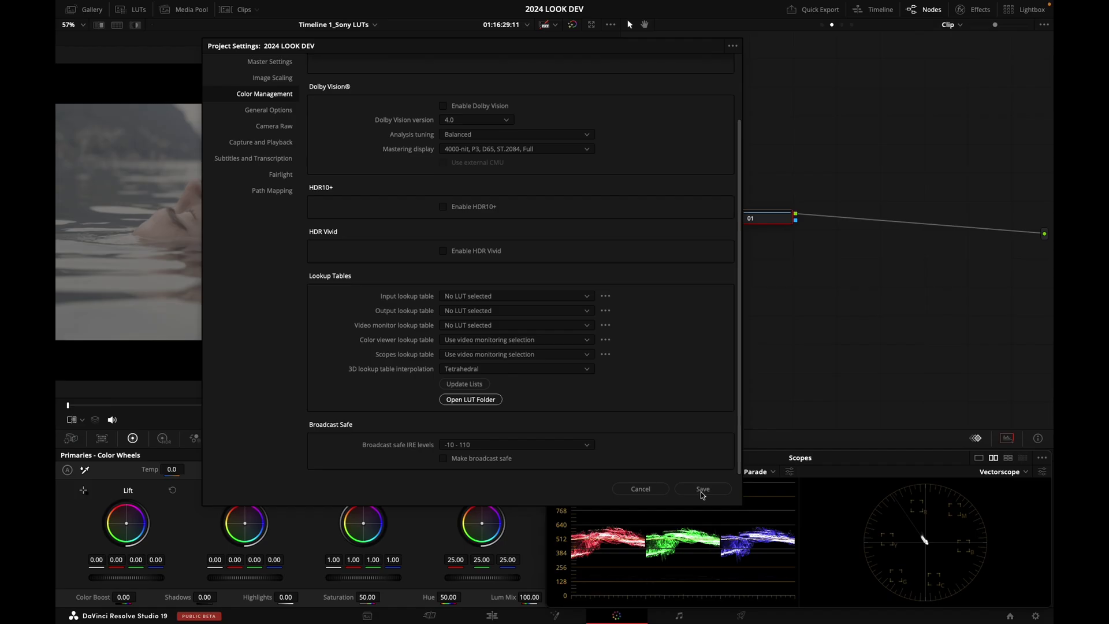
left_click(1073, 595)
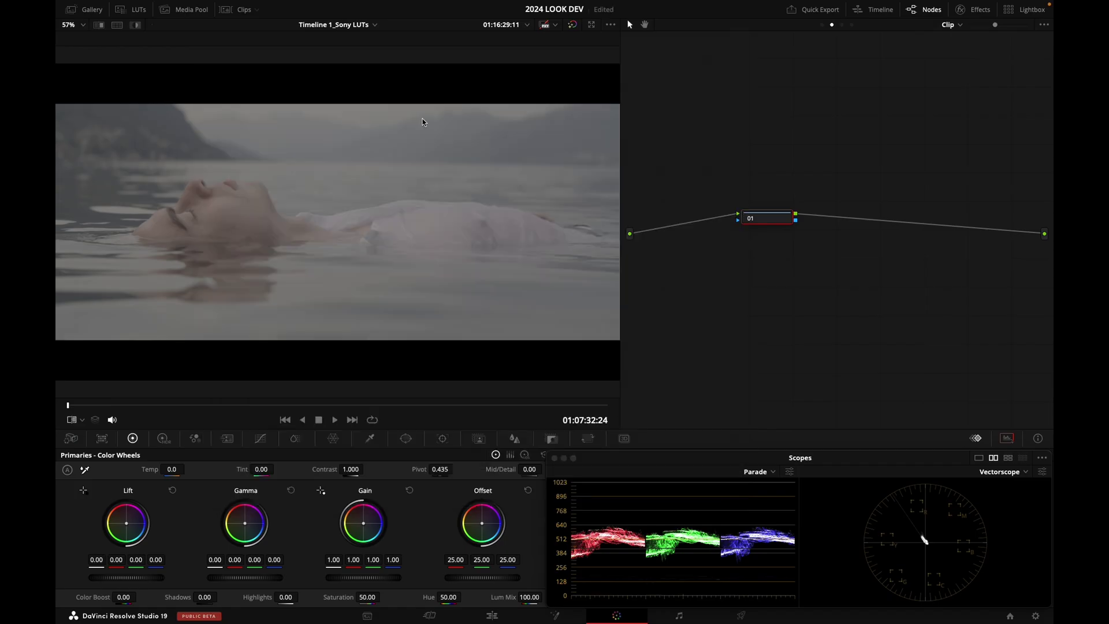
Step: Save the project with Cmd+S to keep the new color management settings
key("ctrl+s")
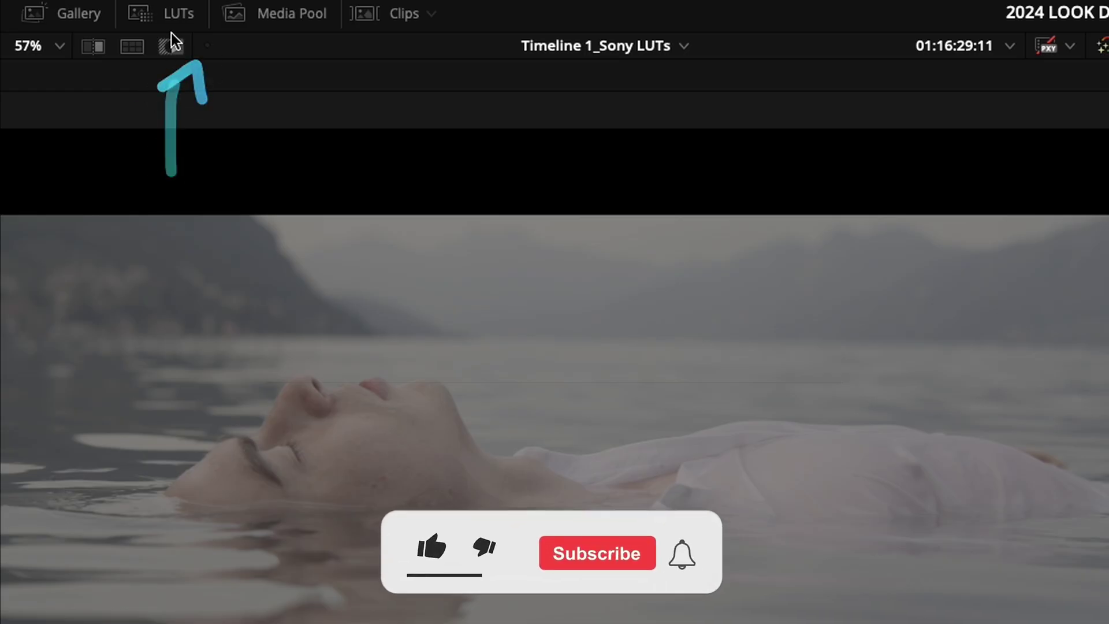
Step: Apply the Sony 1_SGamut3CineSLog3_To_LC-709 LUT from the LUT library to node 01
left_click(138, 10)
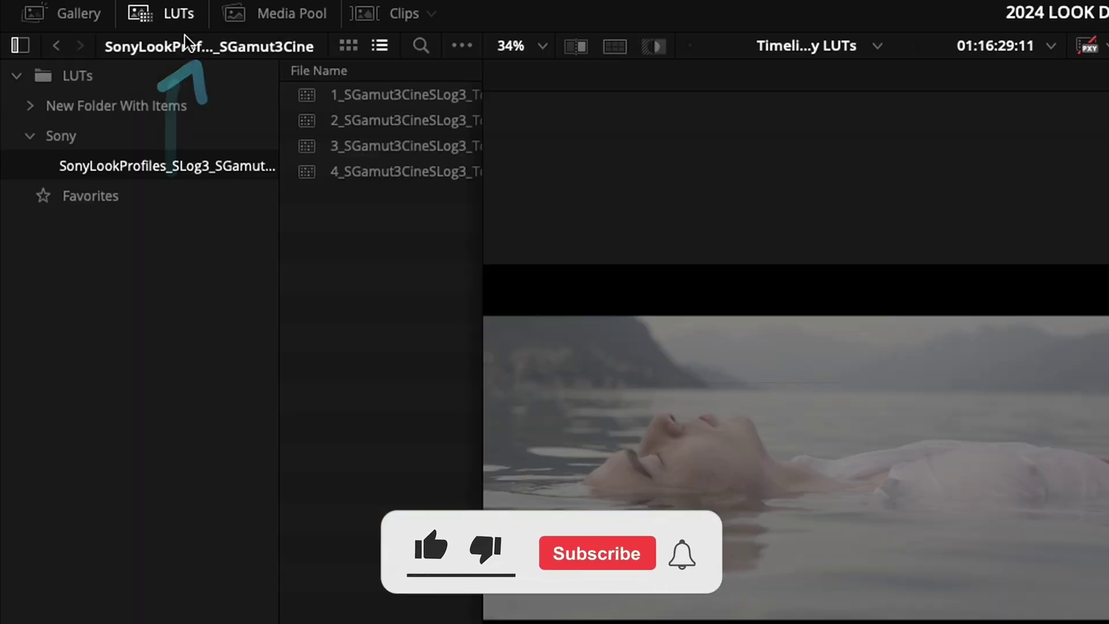
left_click_drag(279, 255, 275, 255)
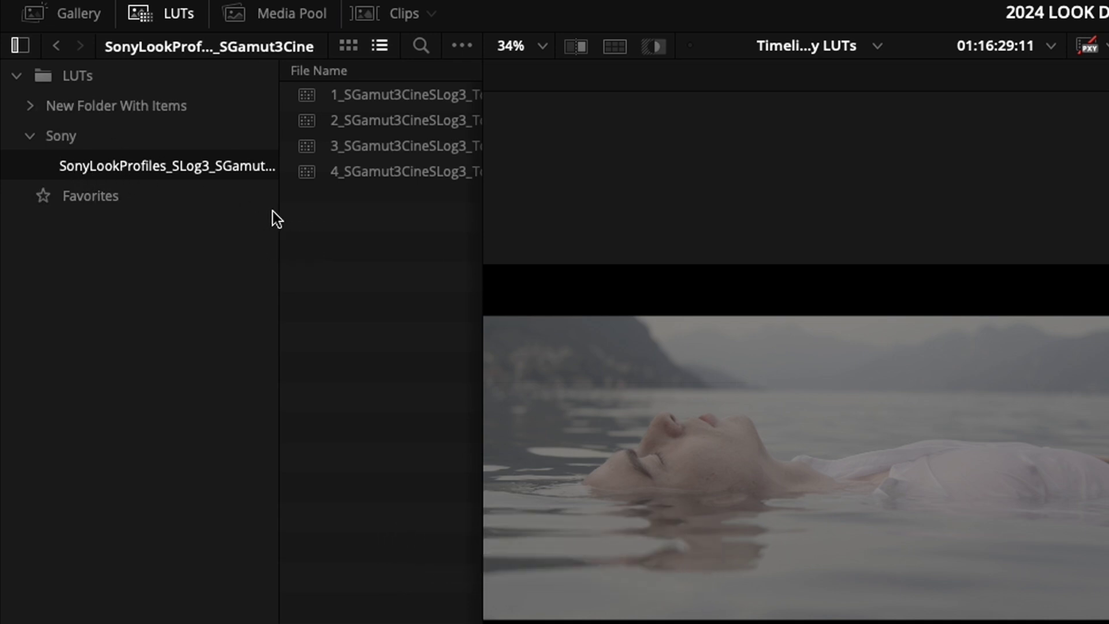
left_click_drag(273, 210, 160, 217)
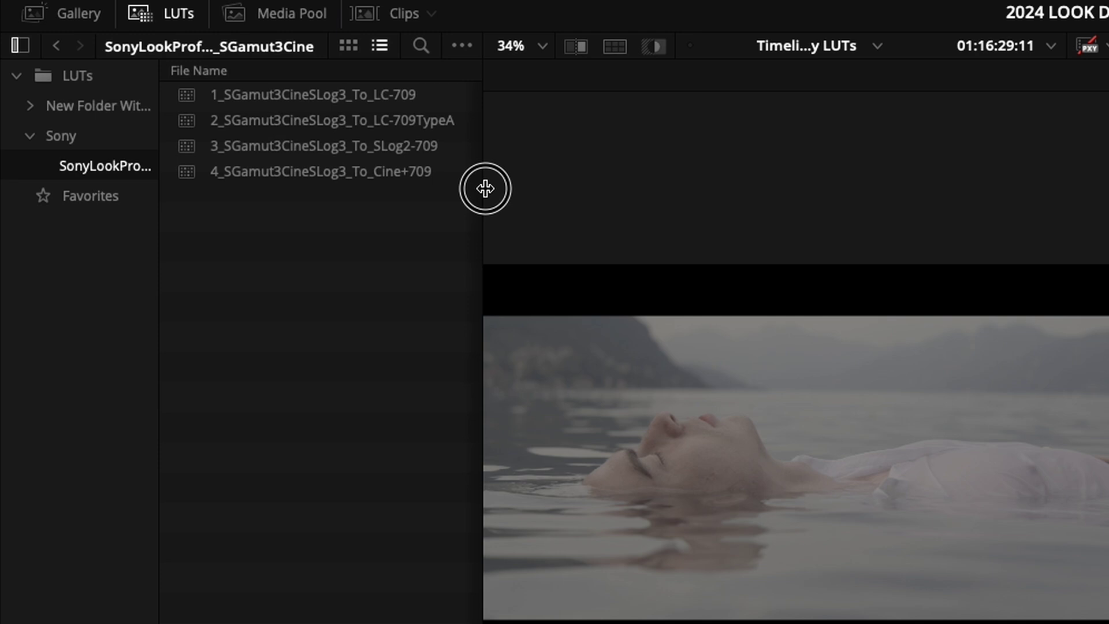
left_click_drag(485, 188, 519, 195)
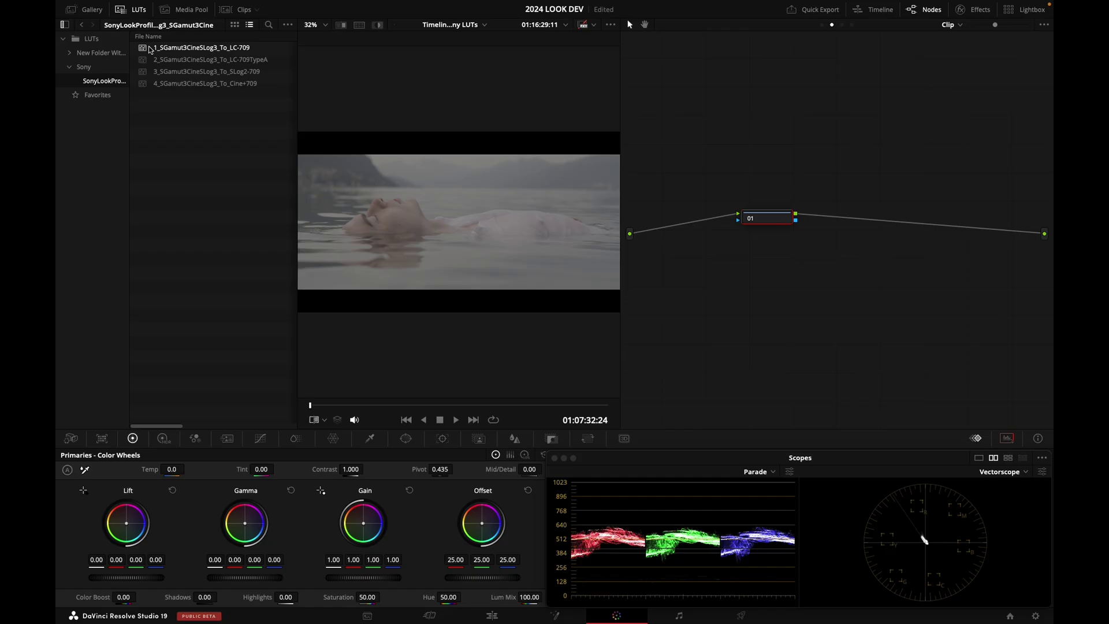
double_click(189, 96)
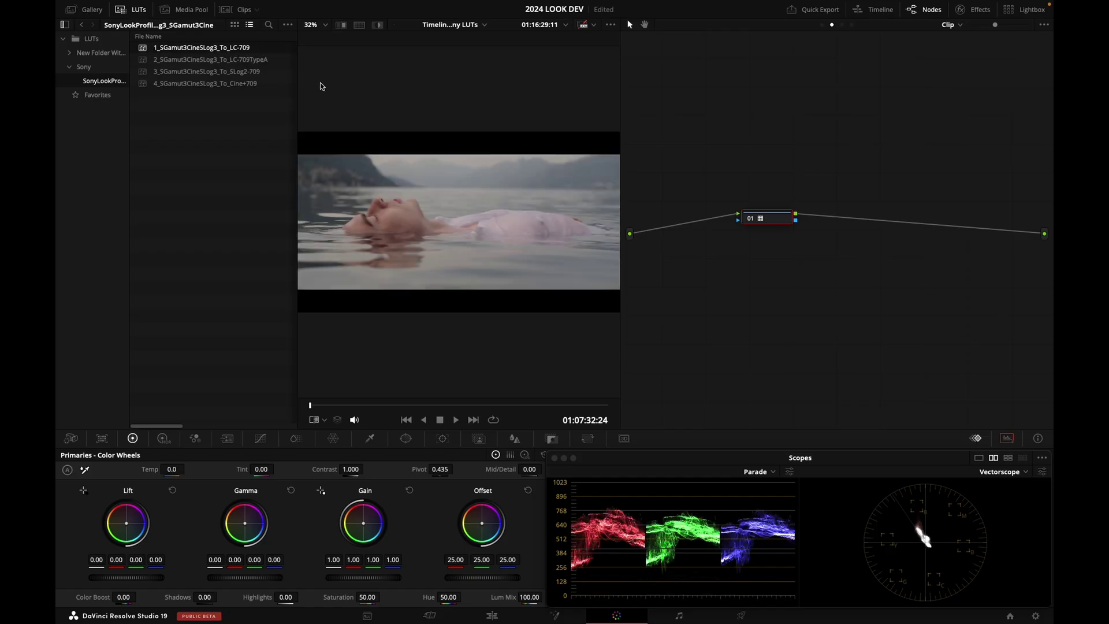
Step: Compare node 01 bypassed and restored, then label it LUT and move it right
left_click(138, 10)
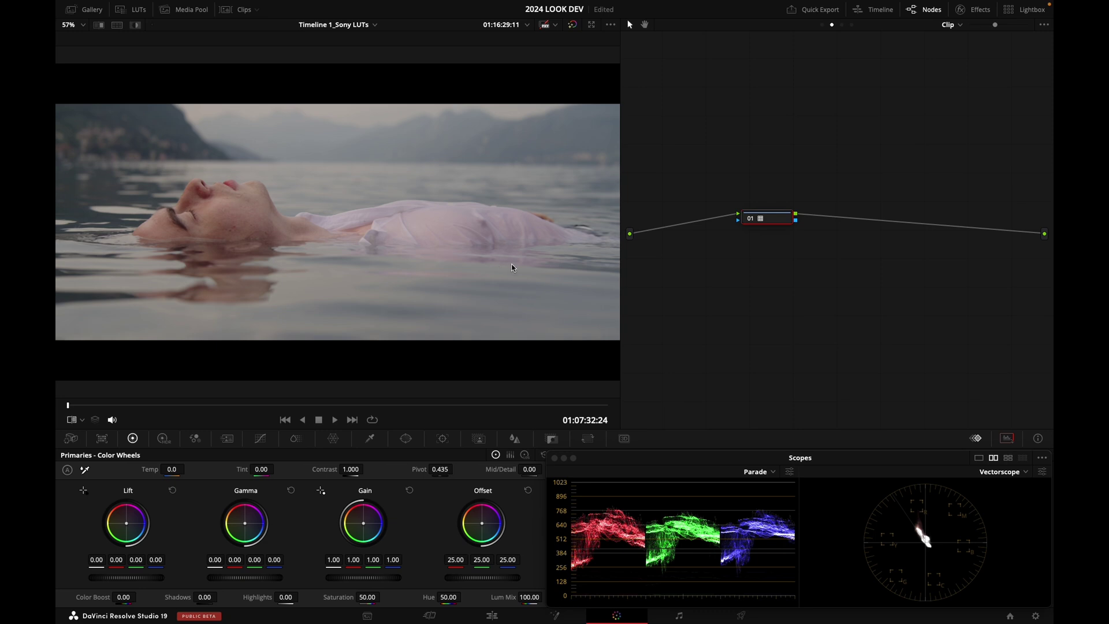
key("ctrl+d")
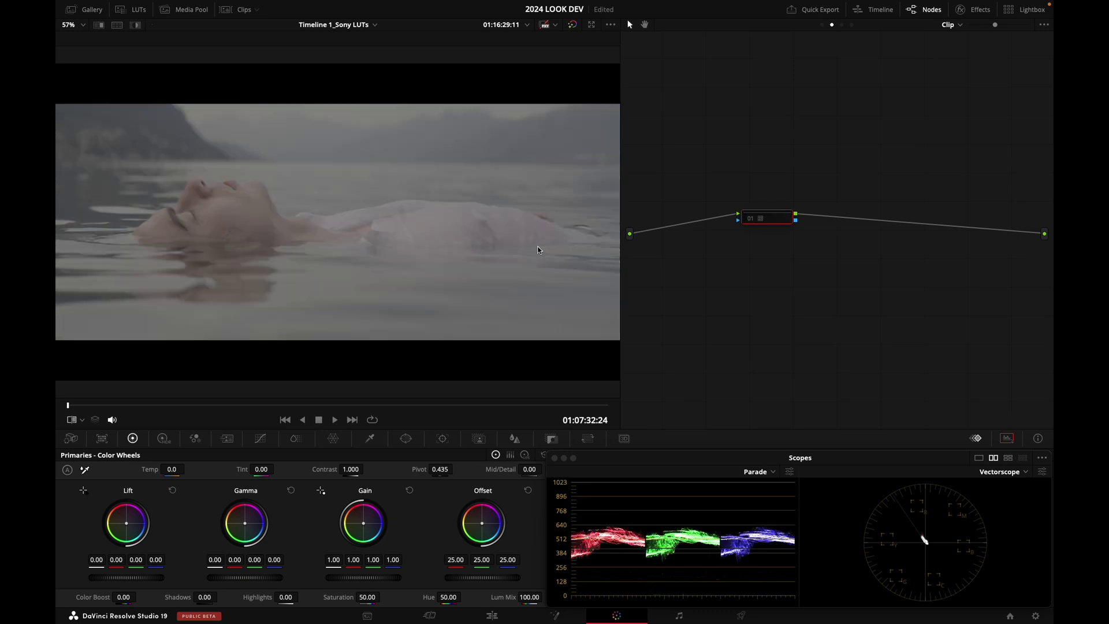
key("ctrl+d")
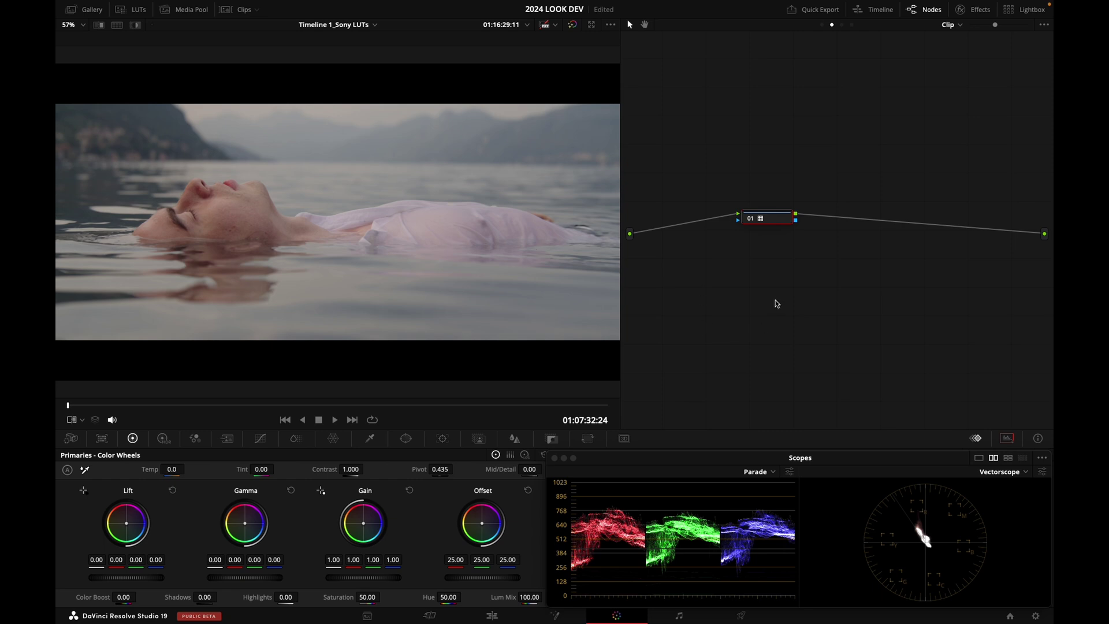
type("UT")
left_click_drag(770, 223, 941, 201)
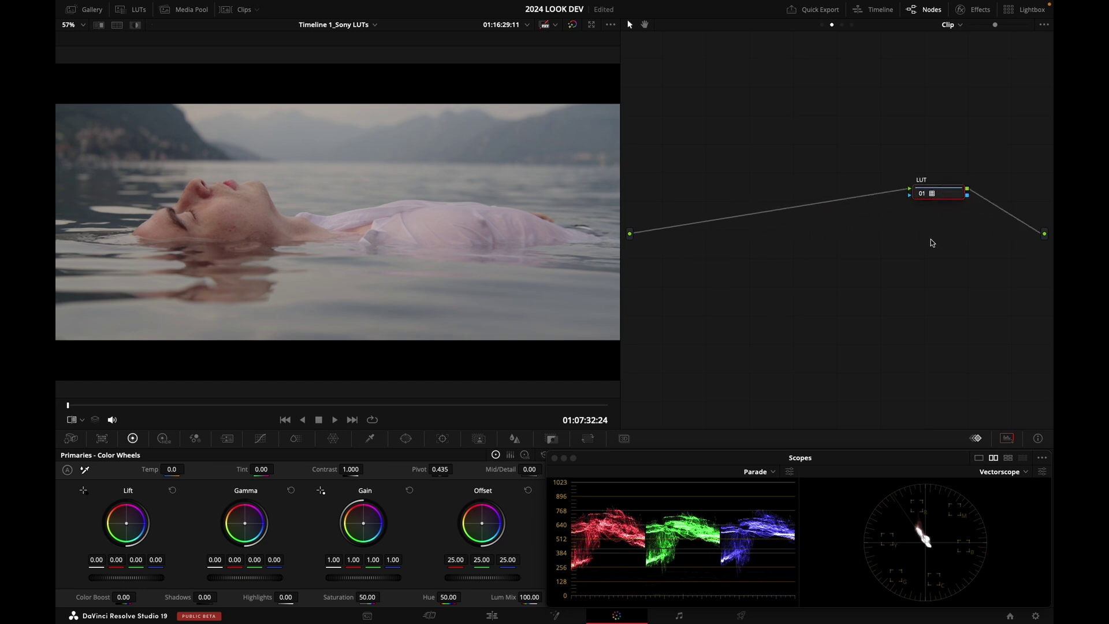
key("alt+s")
Step: Place node 02 before the LUT with contrast 1.158 and lowered offset, then compare
left_click_drag(936, 239, 727, 159)
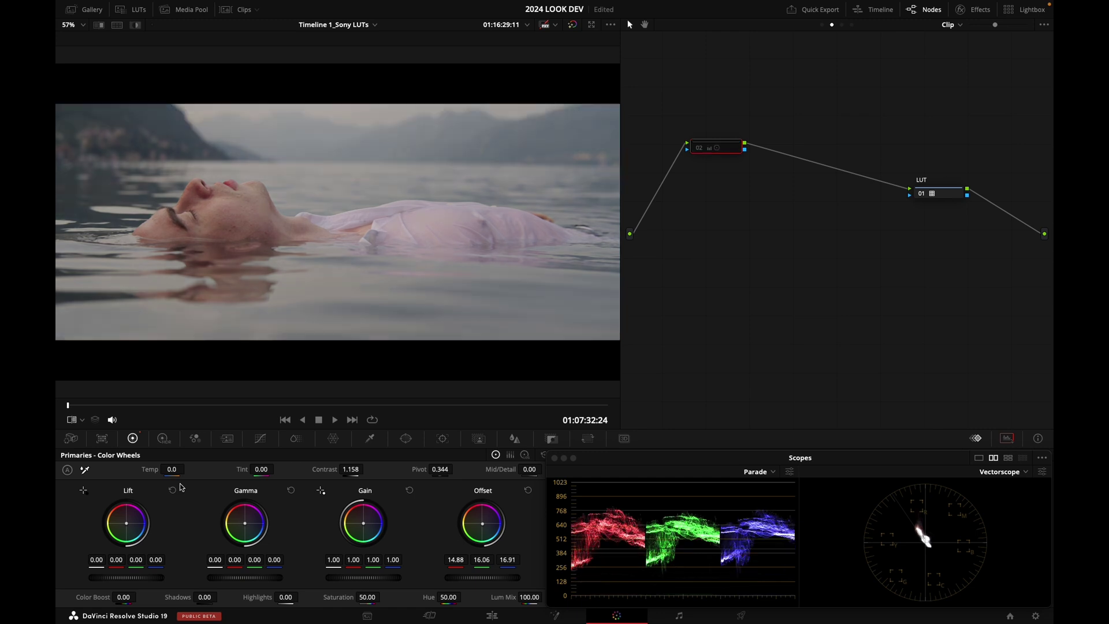
key("ctrl+d")
key("ctrl+d")
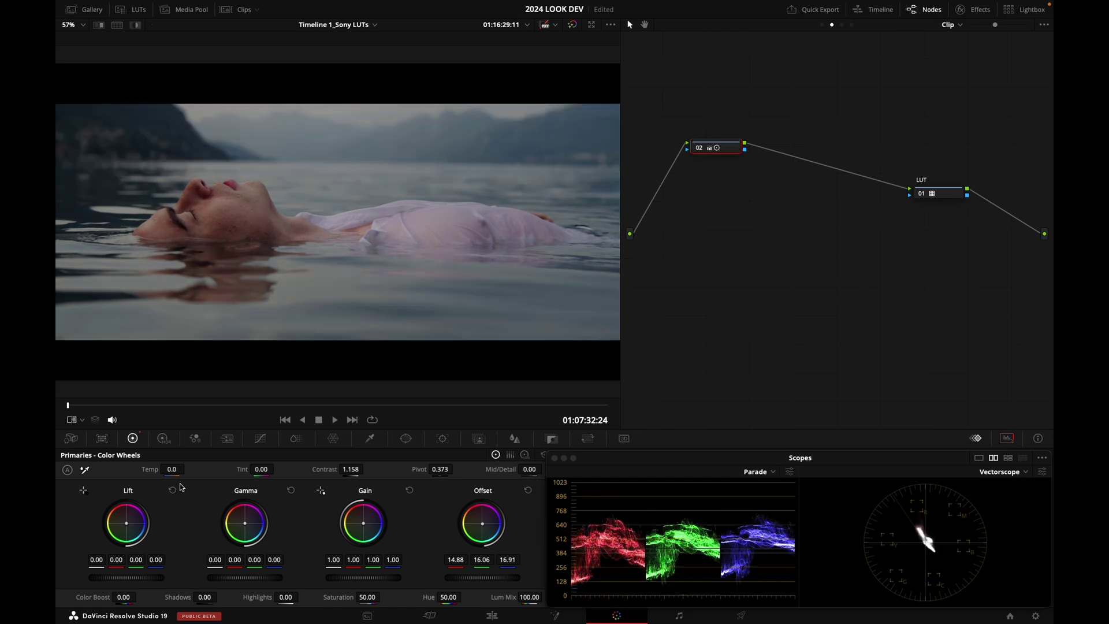
key("ctrl+d")
key("ctrl+d")
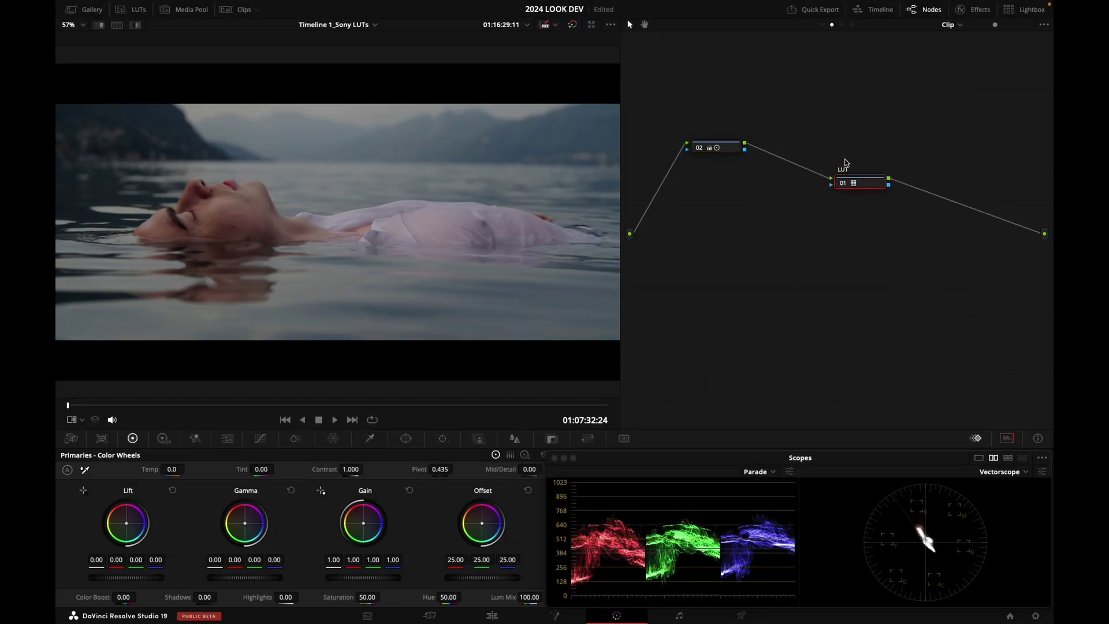
Step: Save a still of the current graded frame to the gallery
left_click(92, 10)
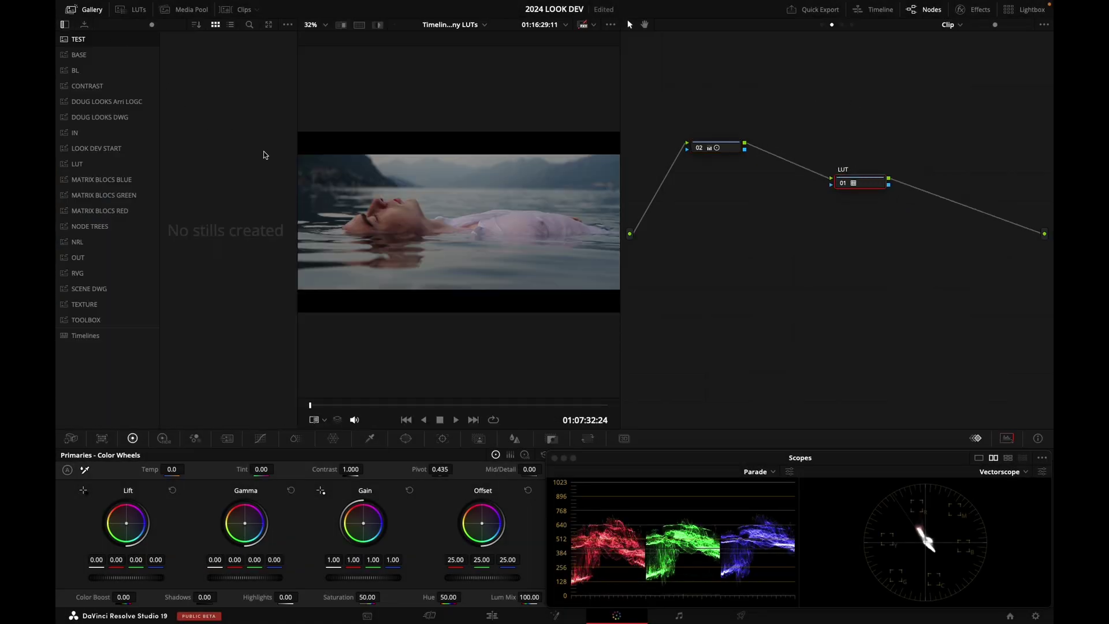
right_click(334, 188)
left_click(366, 198)
left_click(75, 10)
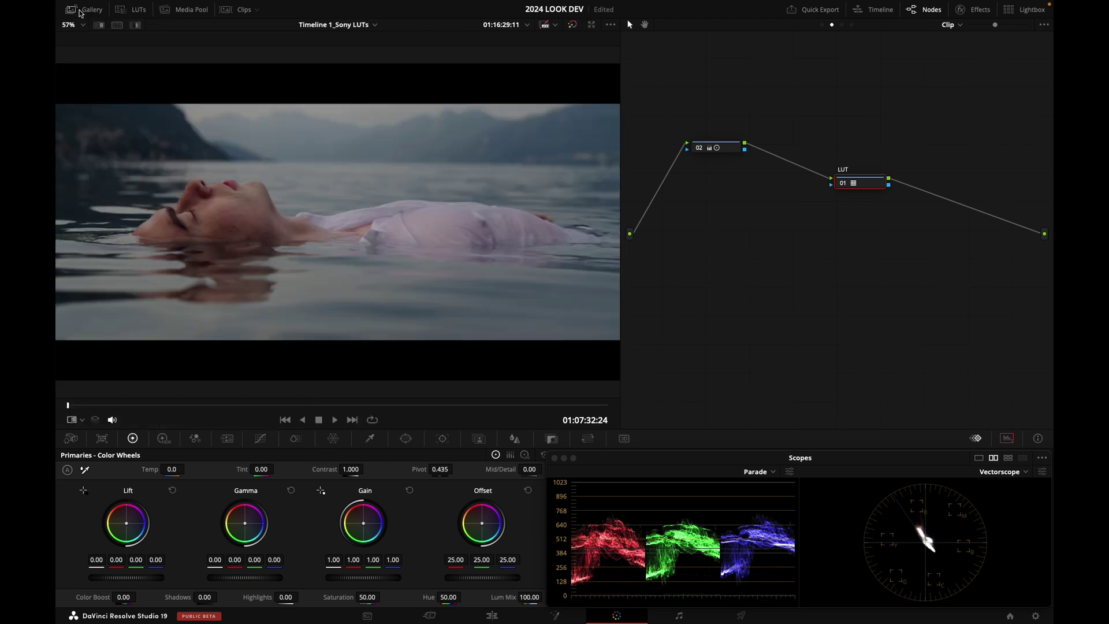
Step: Replace the LUT node with a new node 02 carrying a Color Space Transform
left_click_drag(852, 189, 810, 183)
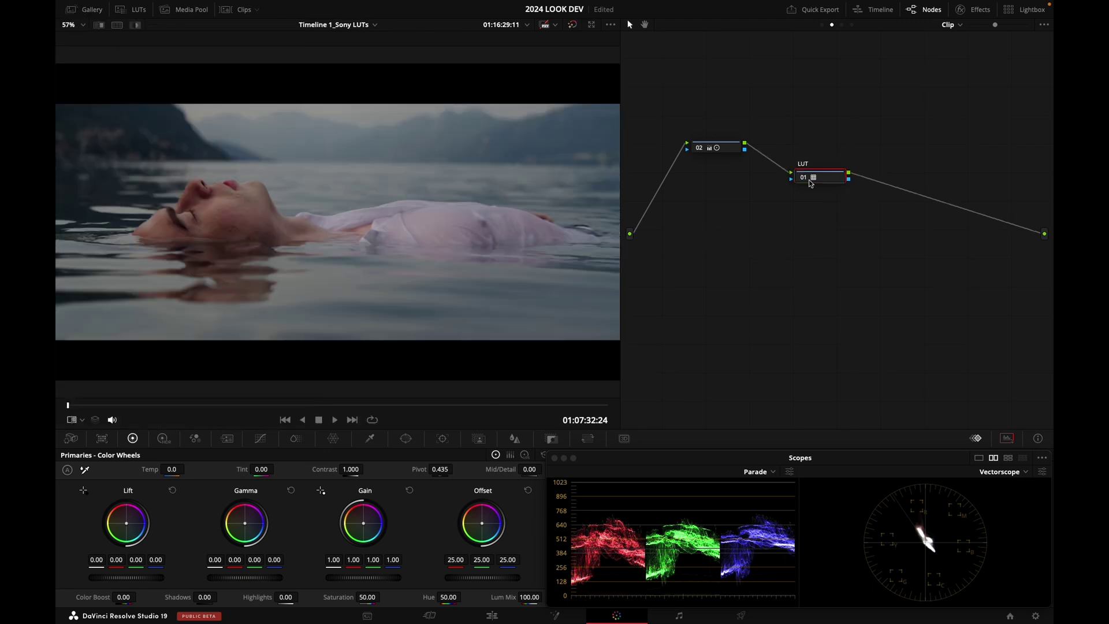
key("Delete")
key("alt+s")
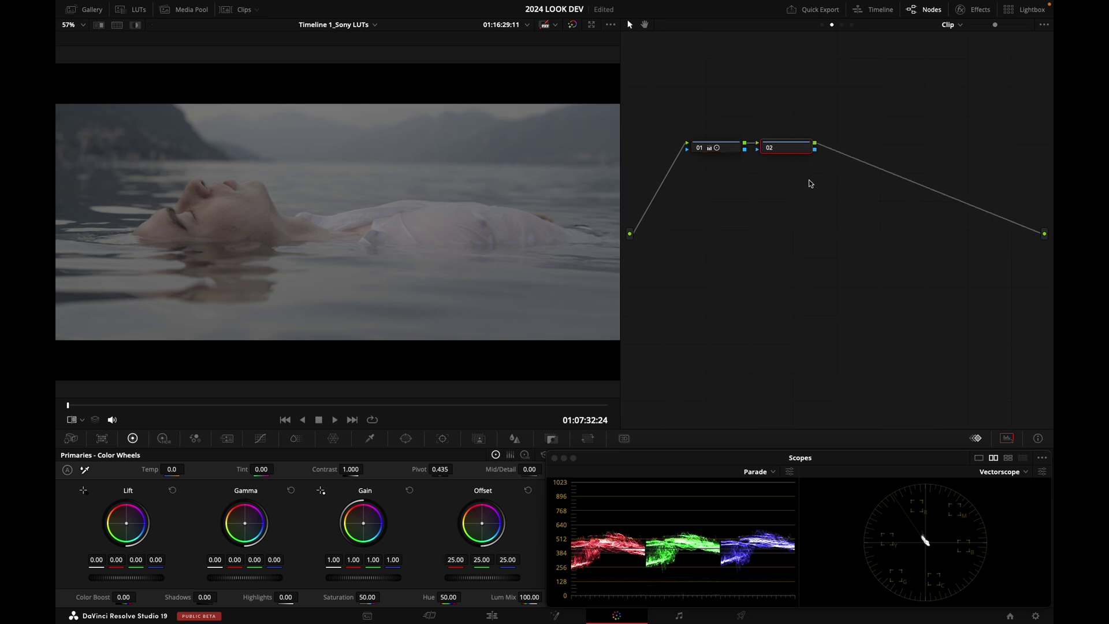
left_click_drag(800, 152, 752, 234)
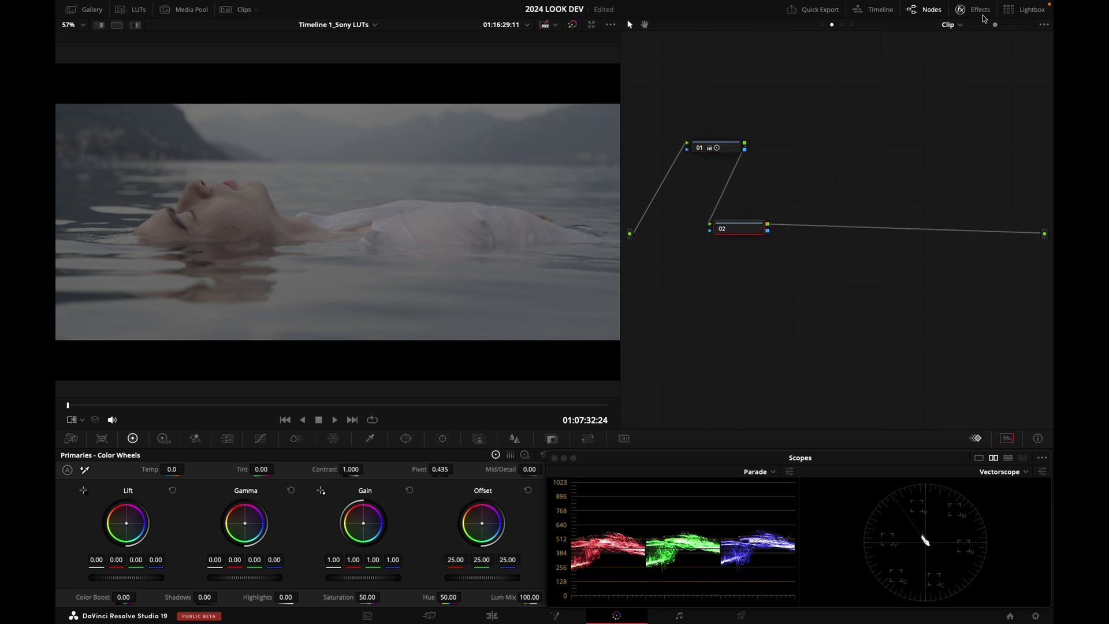
left_click(960, 9)
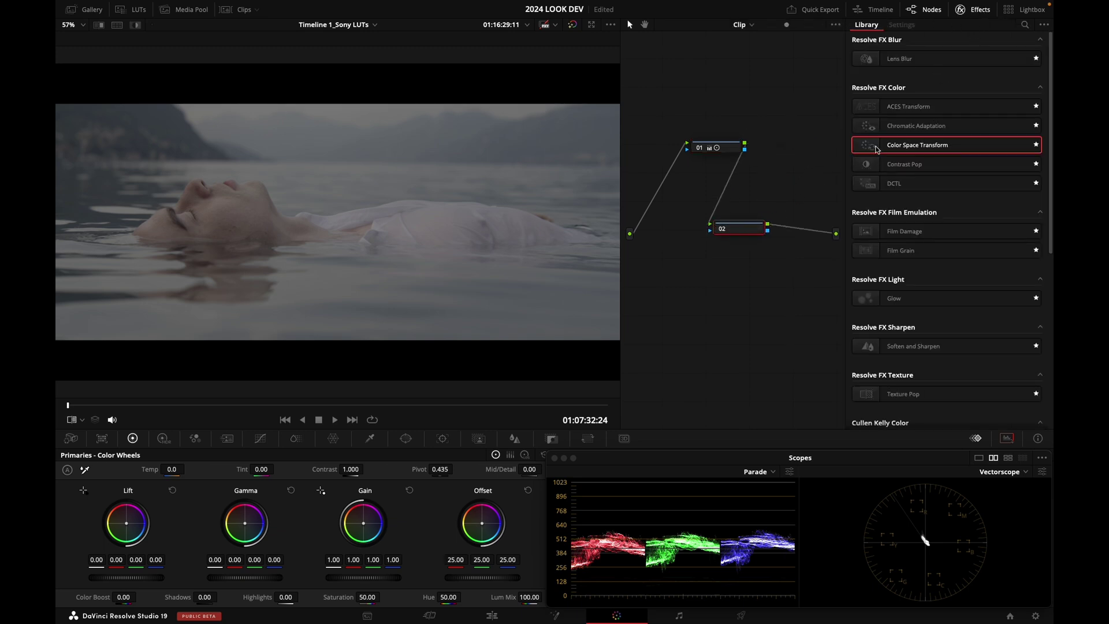
left_click_drag(876, 146, 739, 230)
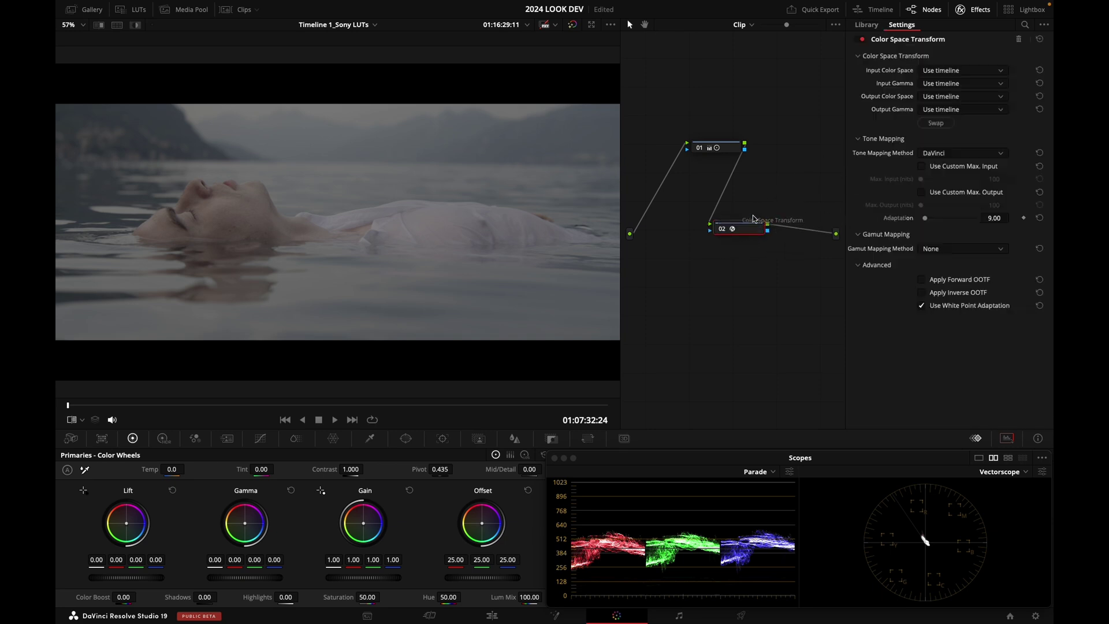
Step: Set the transform's input to Sony S-Gamut3.Cine color space with Sony S-Log3 gamma
left_click(950, 72)
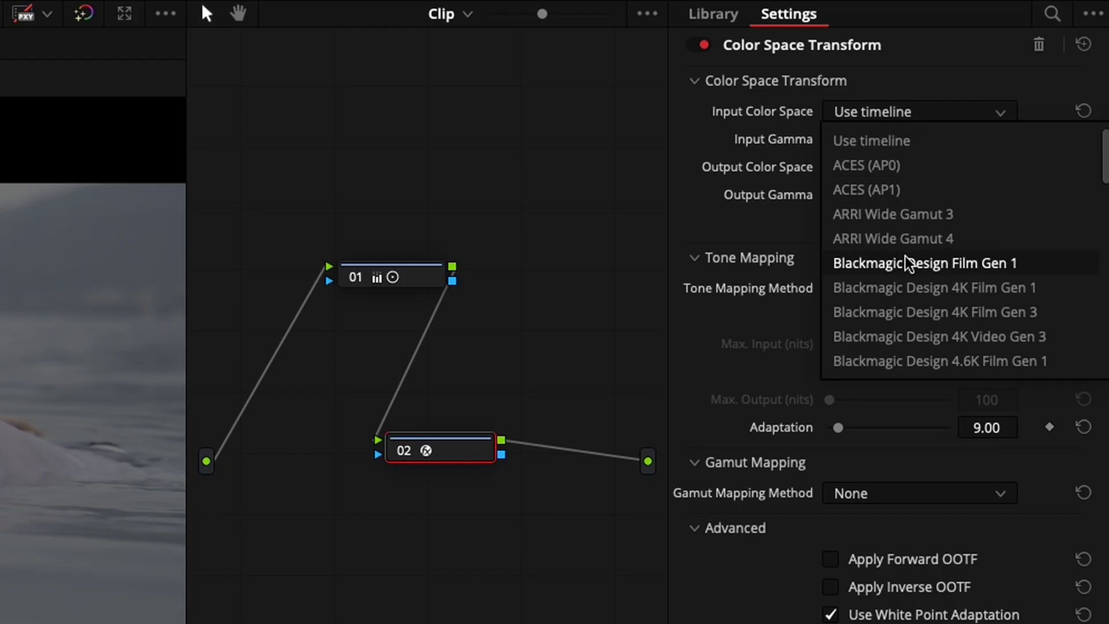
scroll(906, 255, "down", 7)
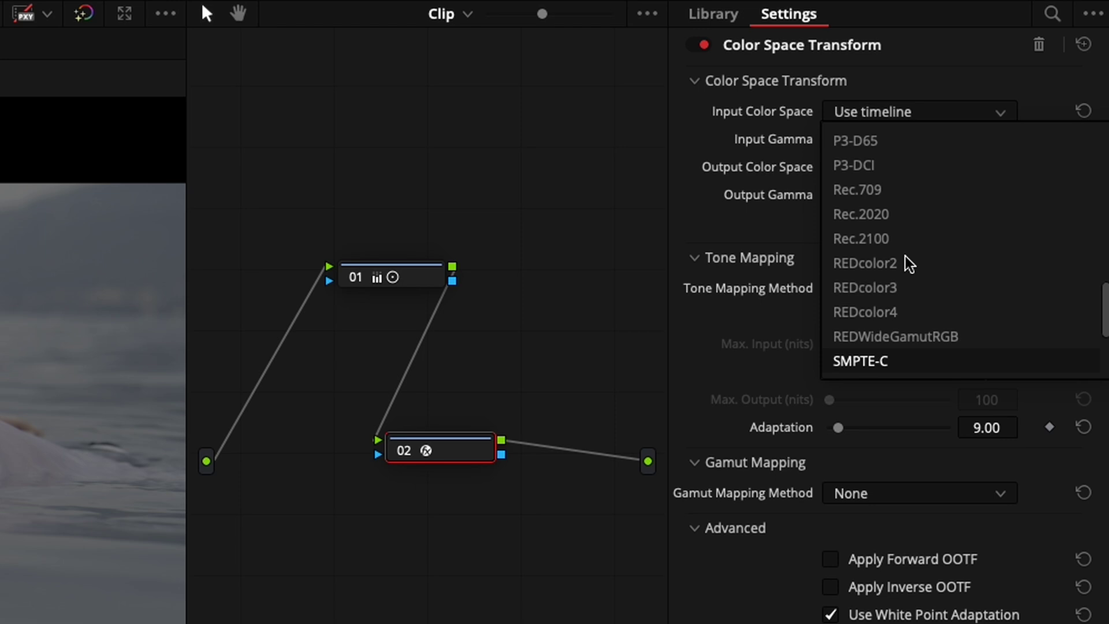
scroll(906, 262, "down", 4)
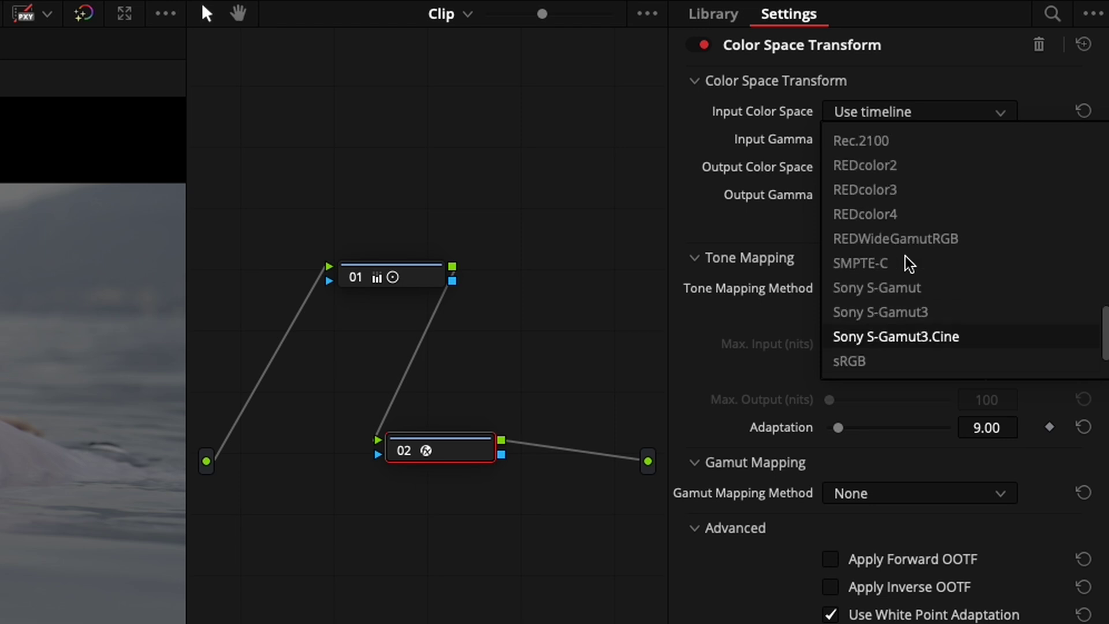
key("Return")
left_click(922, 140)
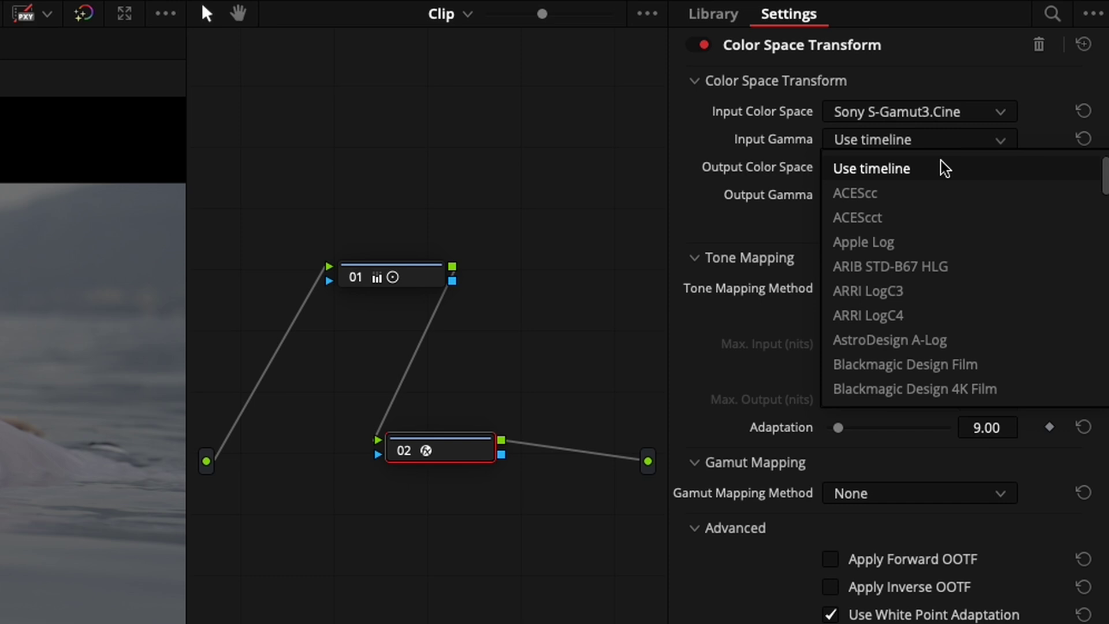
scroll(940, 160, "down", 6)
scroll(940, 160, "up", 2)
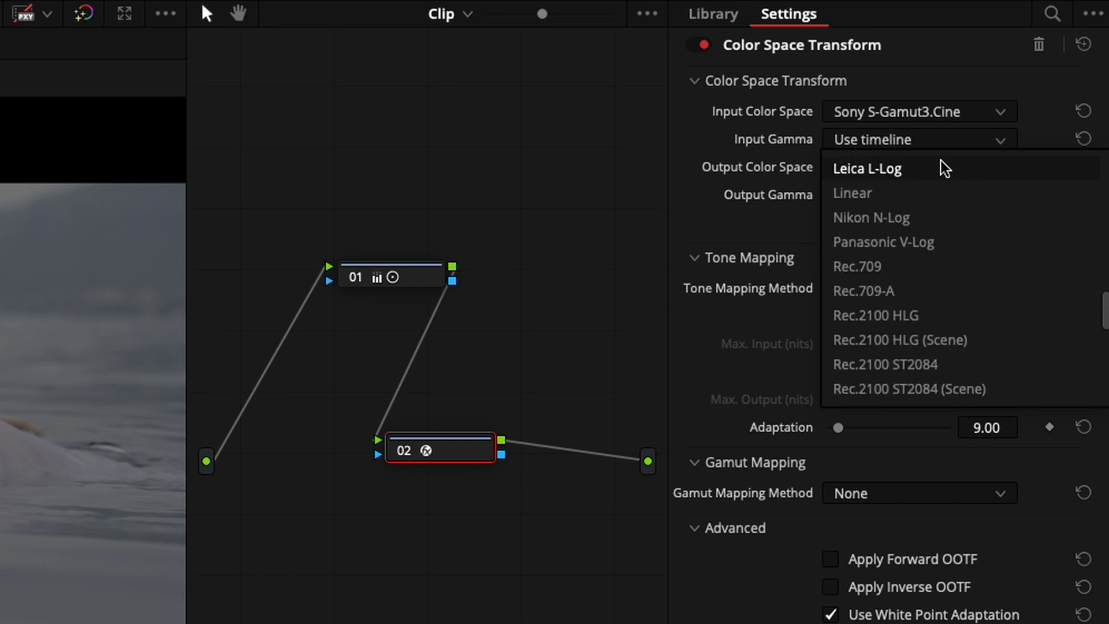
key("s")
key("Down")
key("Down")
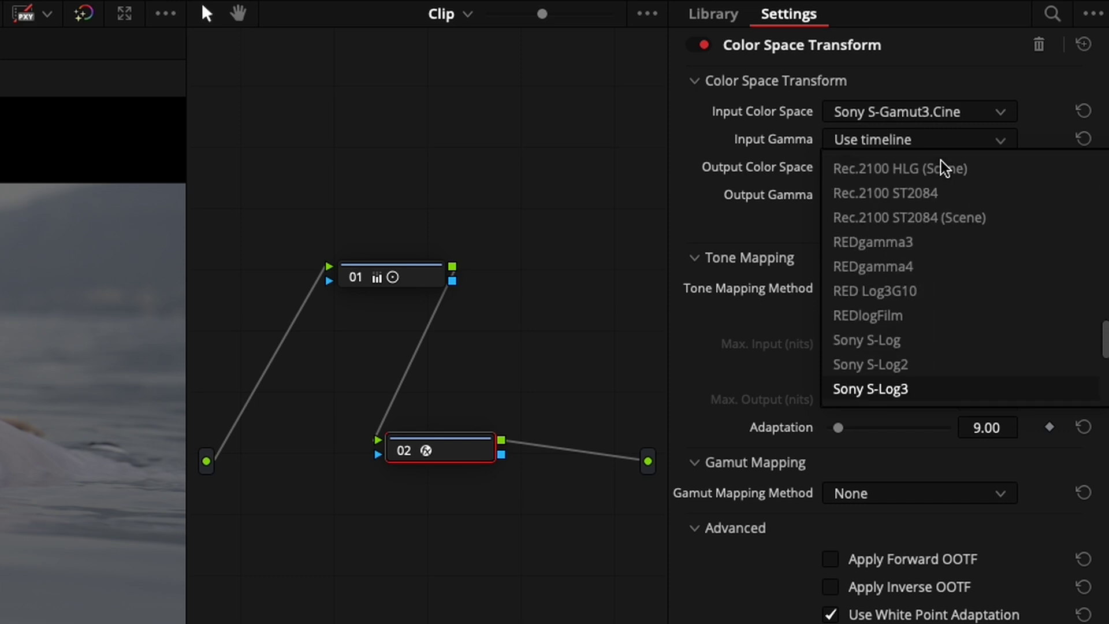
key("Return")
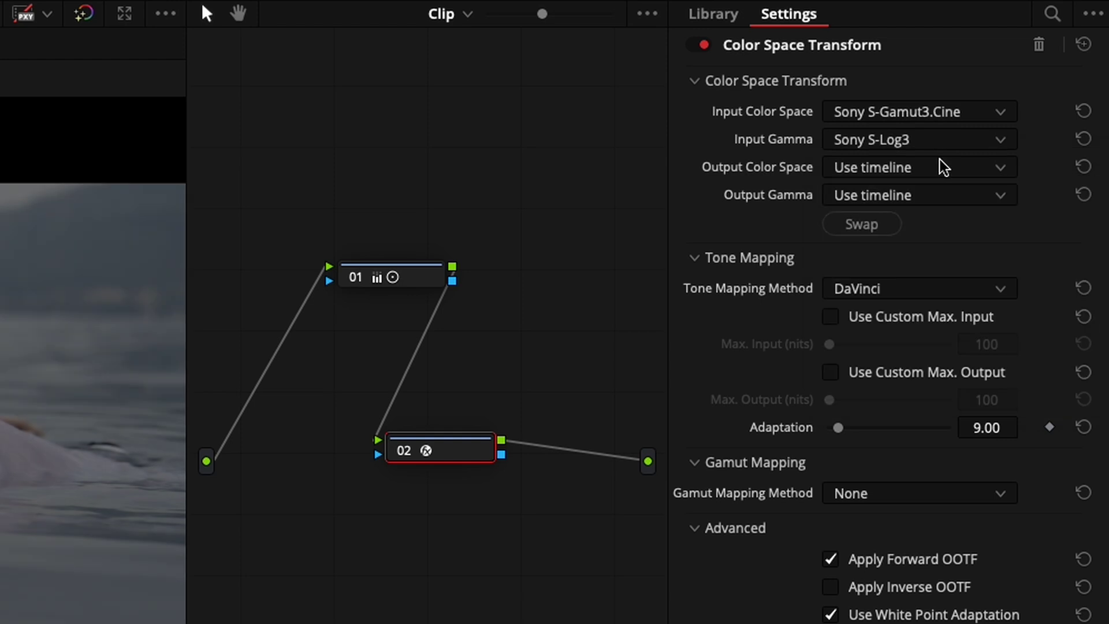
Step: Set output to Rec.709 with Gamma 2.4 and Saturation Compression gamut mapping
left_click(923, 176)
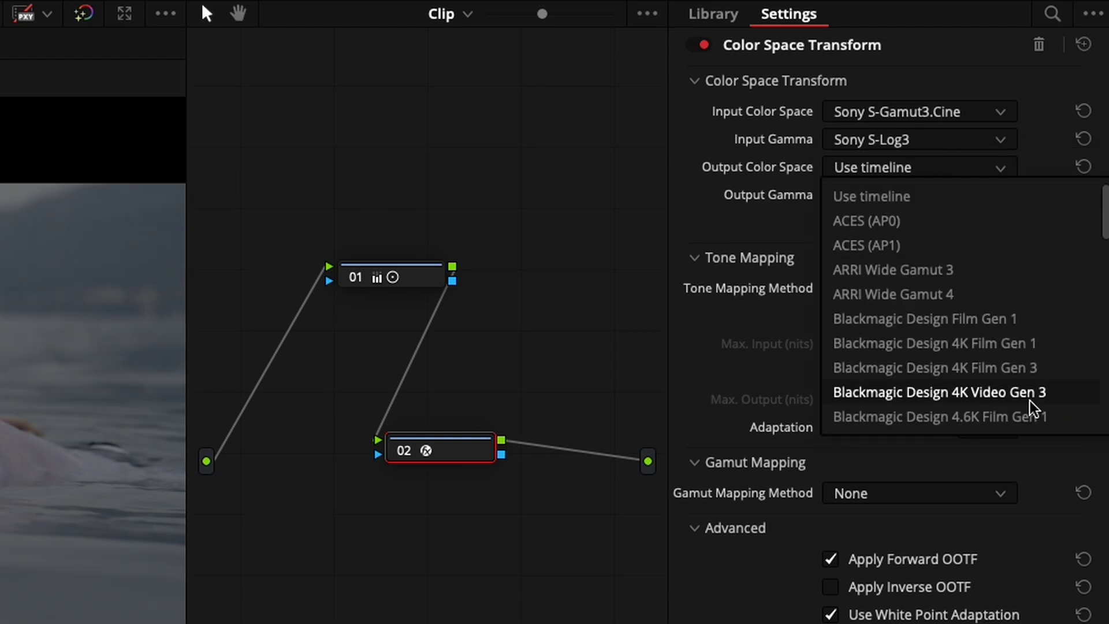
scroll(1011, 404, "down", 5)
left_click(952, 413)
left_click(915, 195)
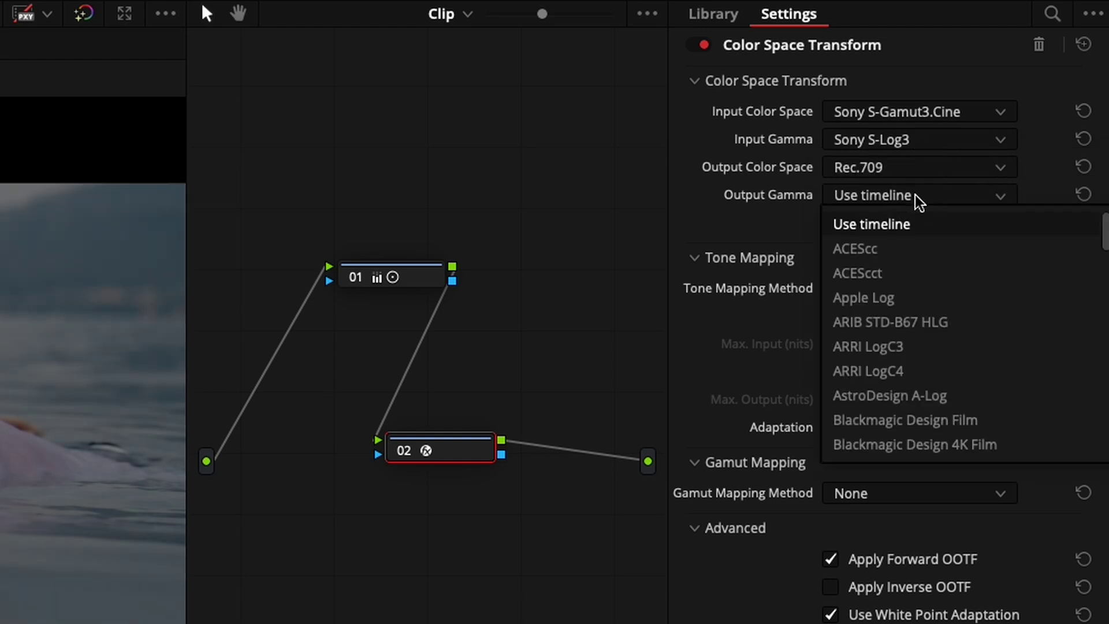
scroll(973, 388, "down", 5)
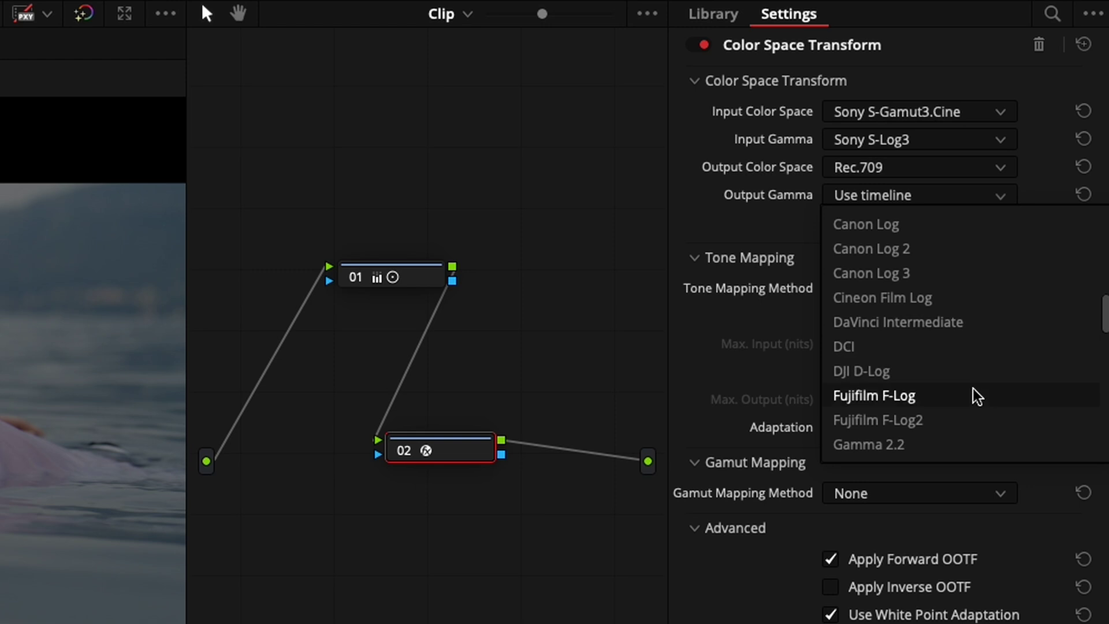
scroll(940, 439, "down", 1)
left_click(943, 444)
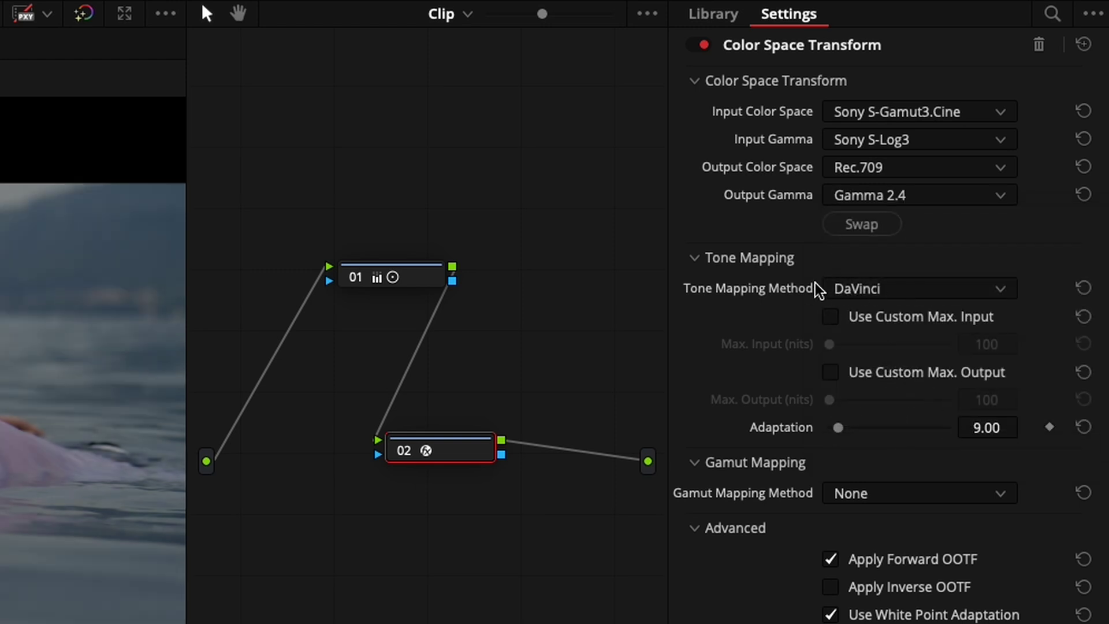
left_click(892, 501)
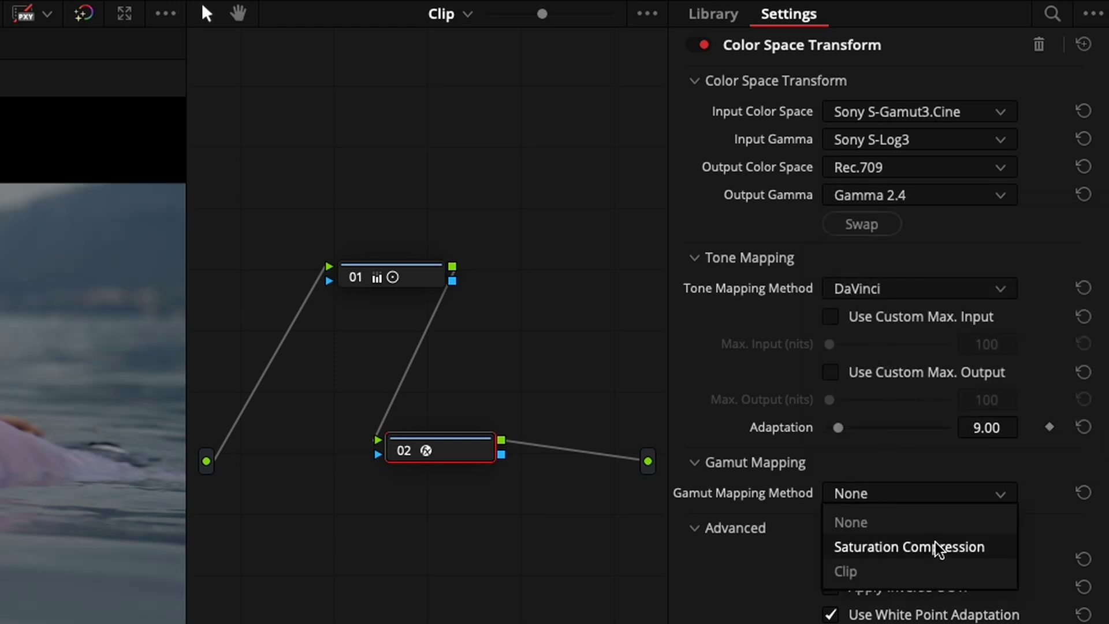
left_click(928, 552)
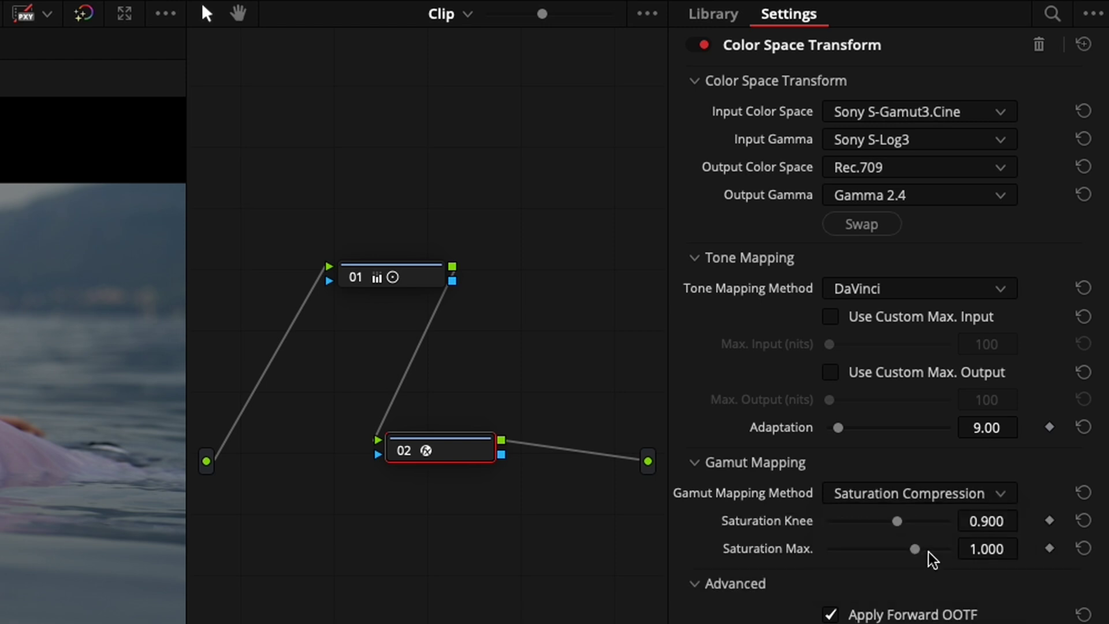
left_click(970, 0)
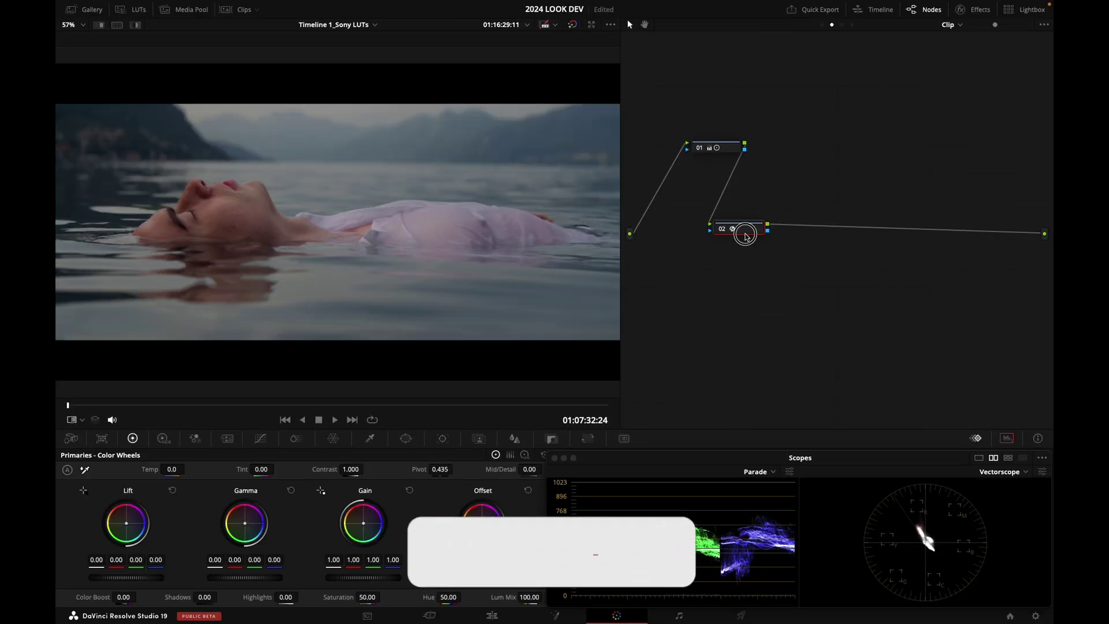
Step: Move node 02 up beside node 01 and label it '> 709'
left_click_drag(742, 225, 919, 192)
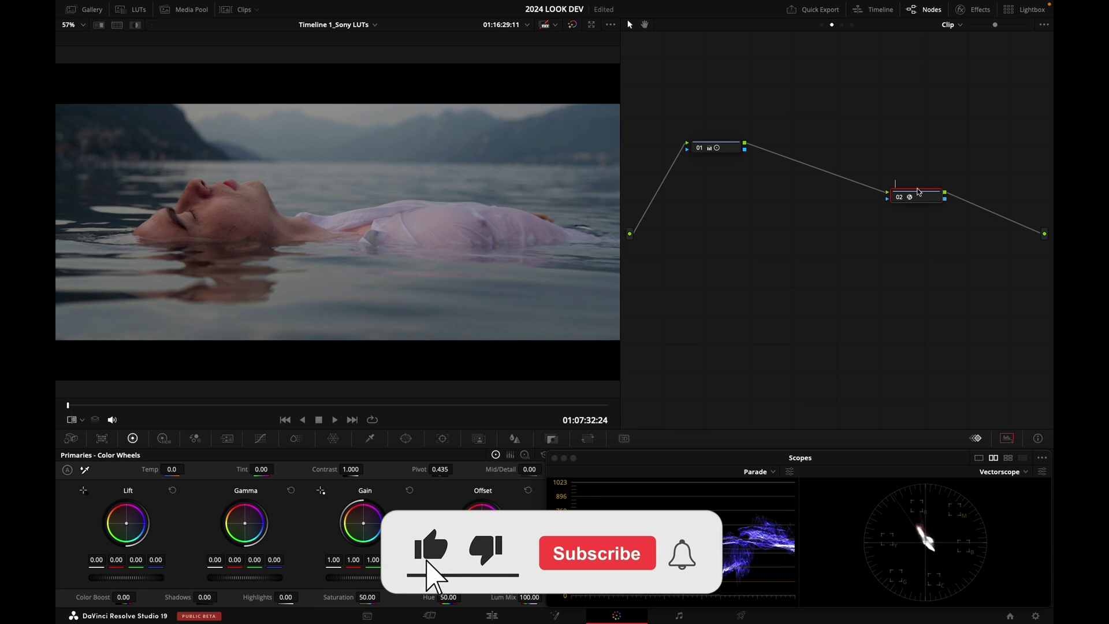
type("709")
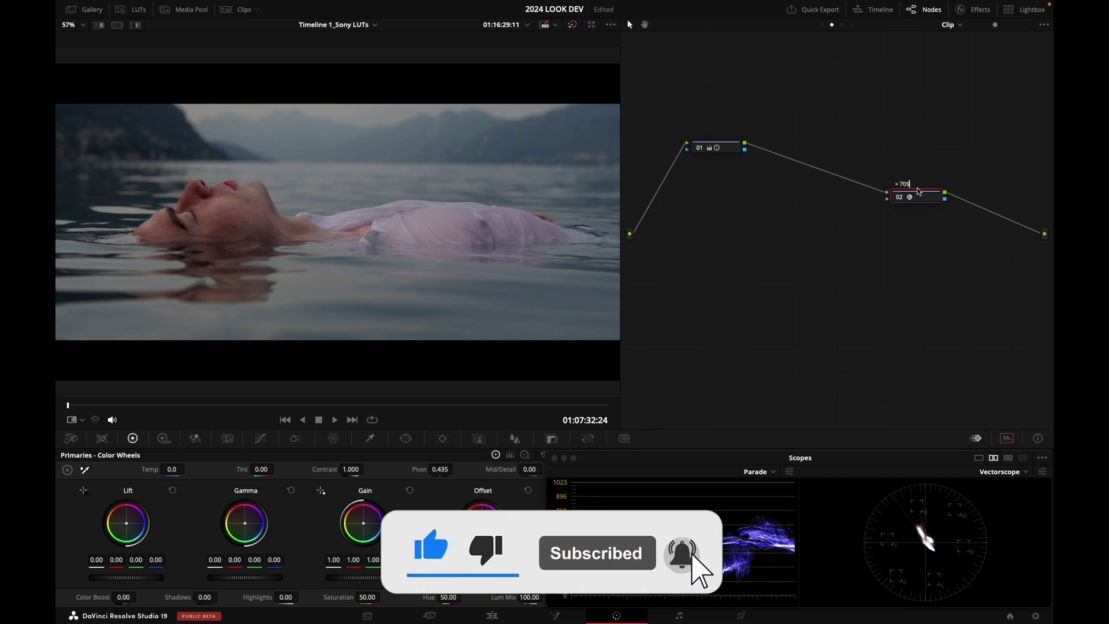
key("Return")
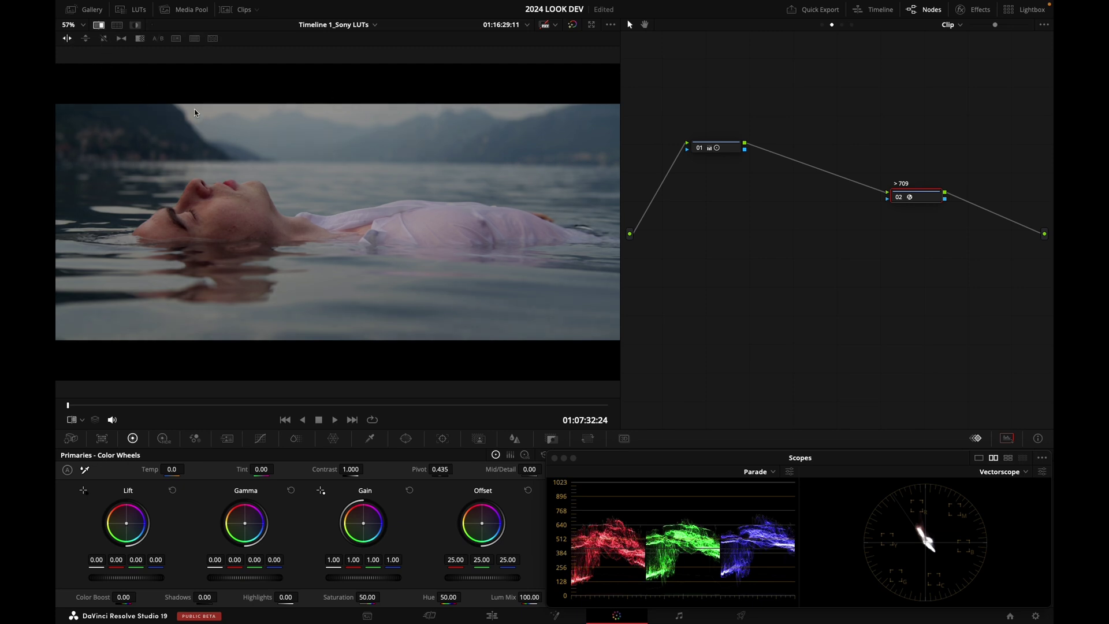
Step: Toggle the before/after wipe repeatedly to compare the Rec.709 conversion with the original
key("ctrl+w")
key("ctrl+w")
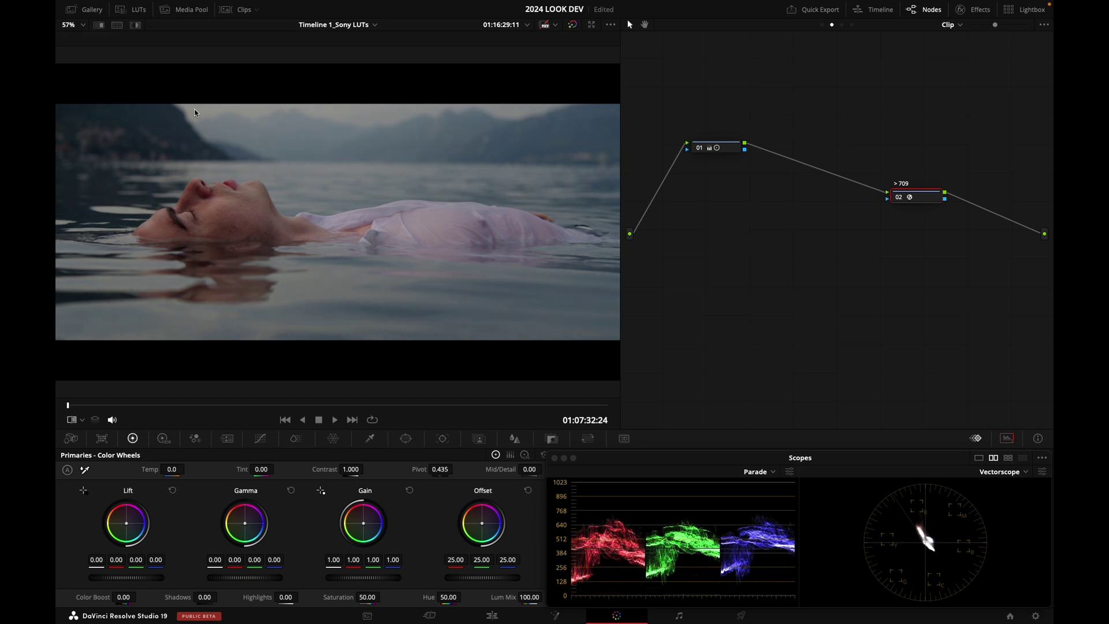
key("ctrl+w")
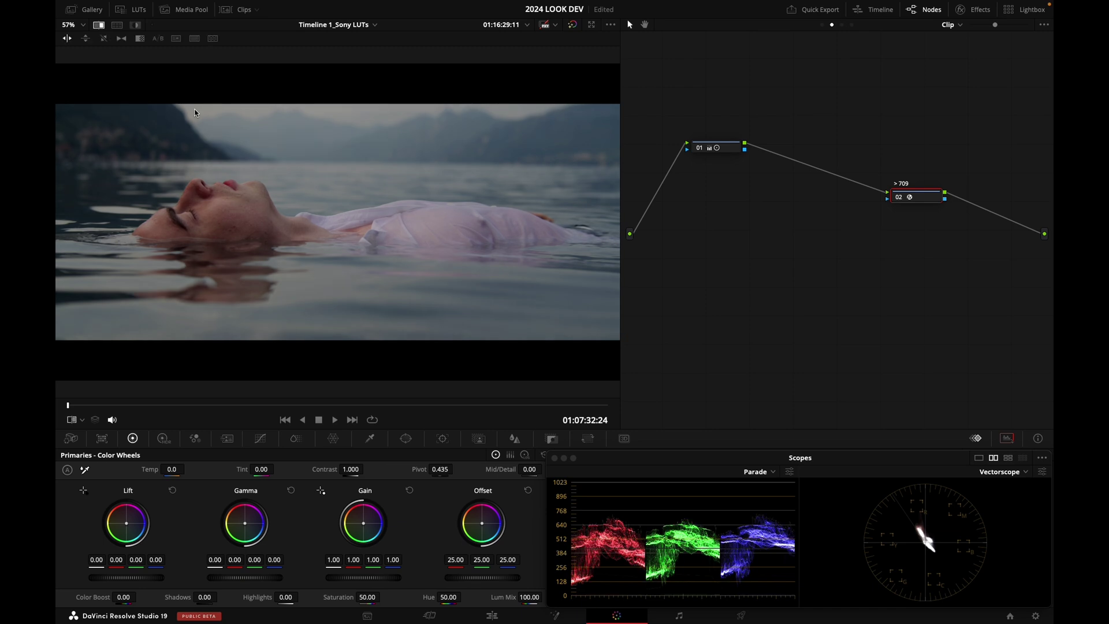
key("ctrl+w")
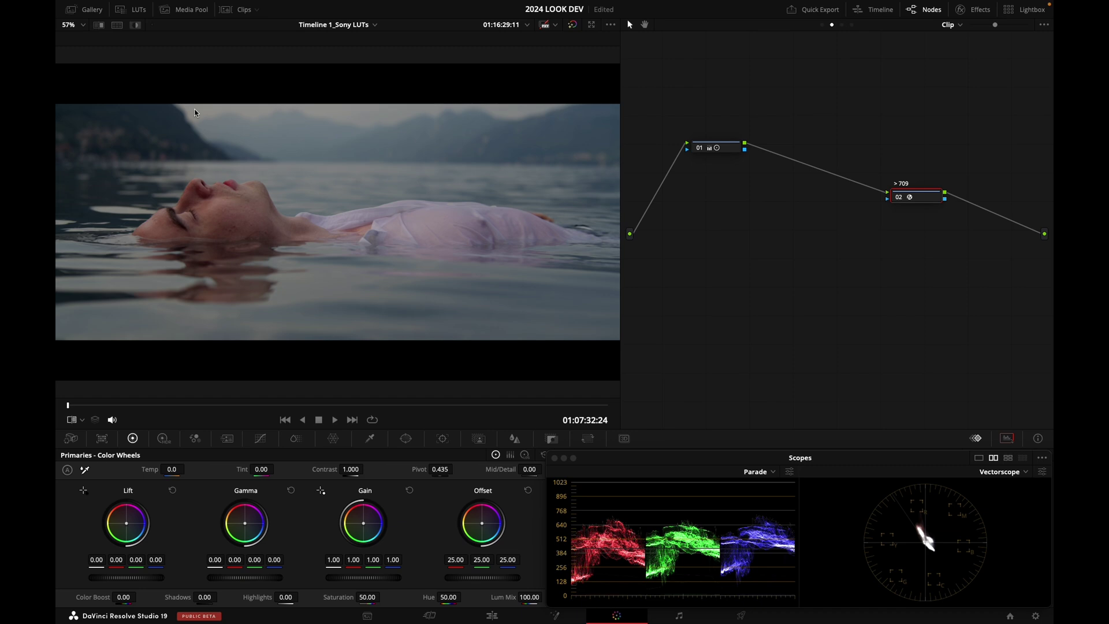
key("ctrl+w")
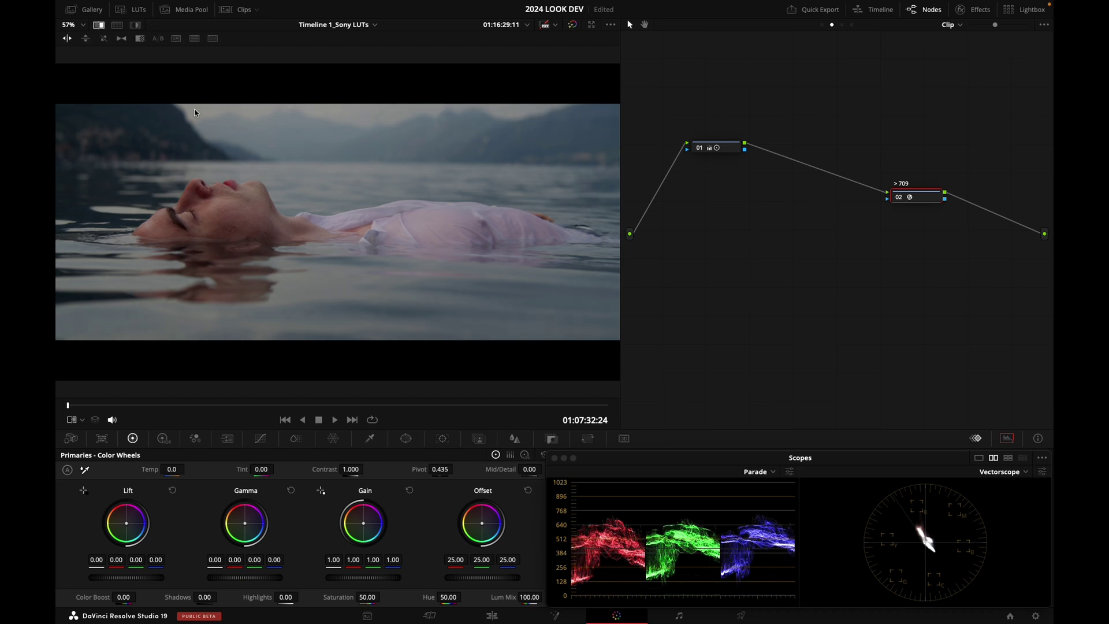
key("ctrl+w")
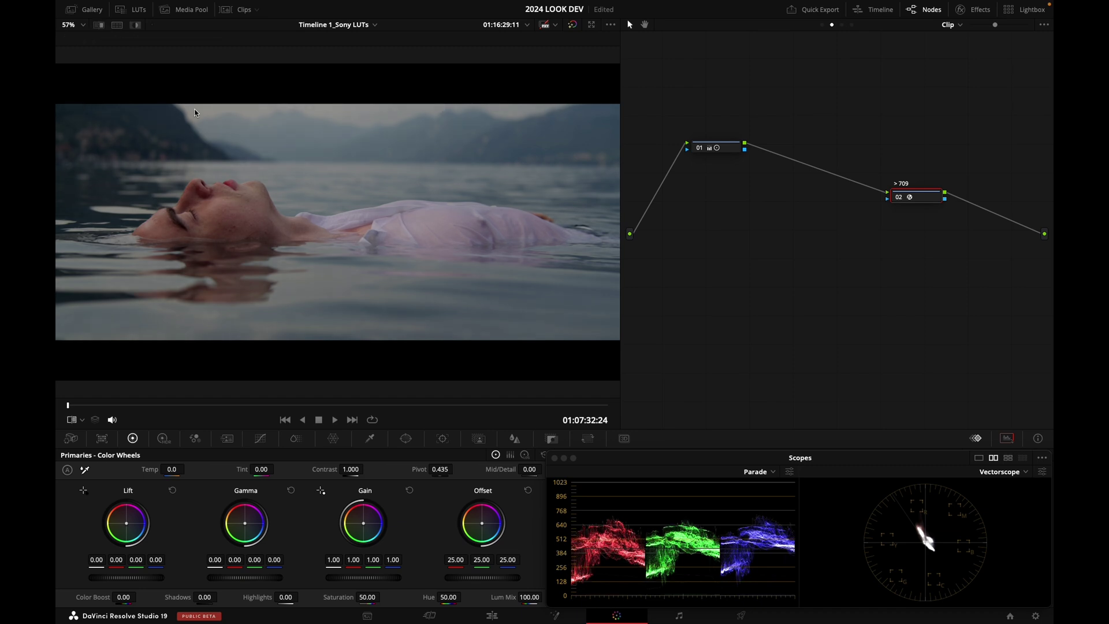
key("ctrl+w")
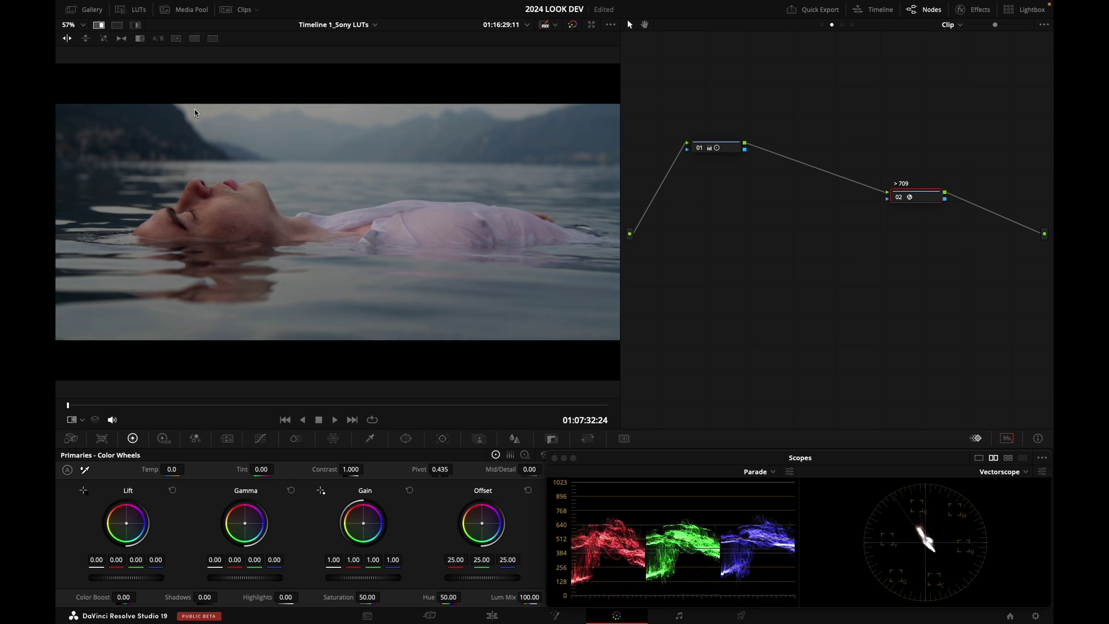
key("ctrl+w")
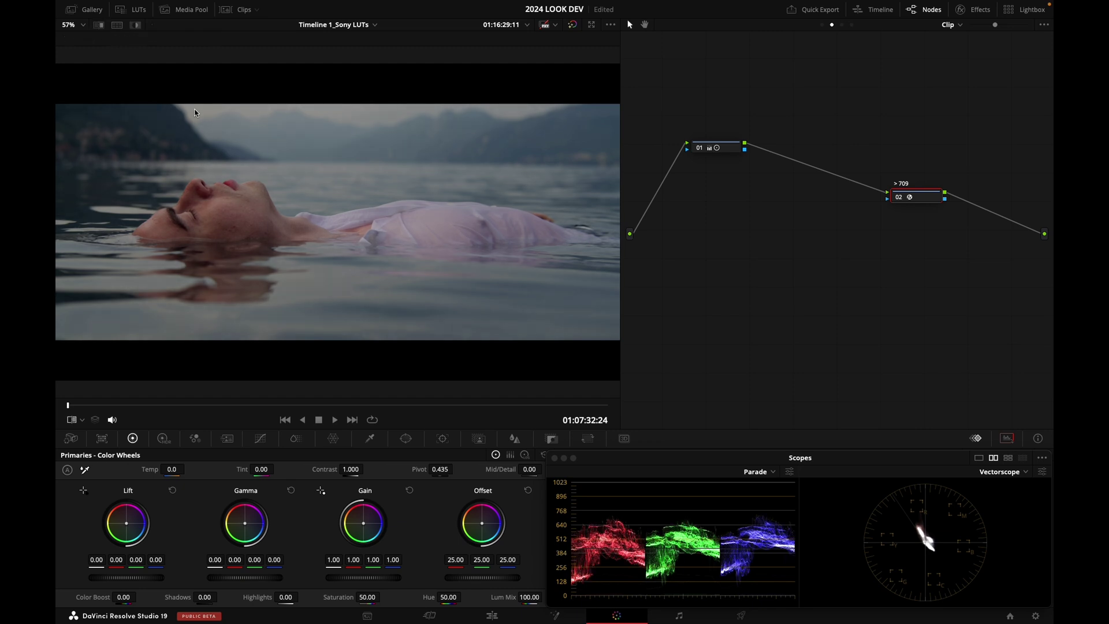
key("ctrl+w")
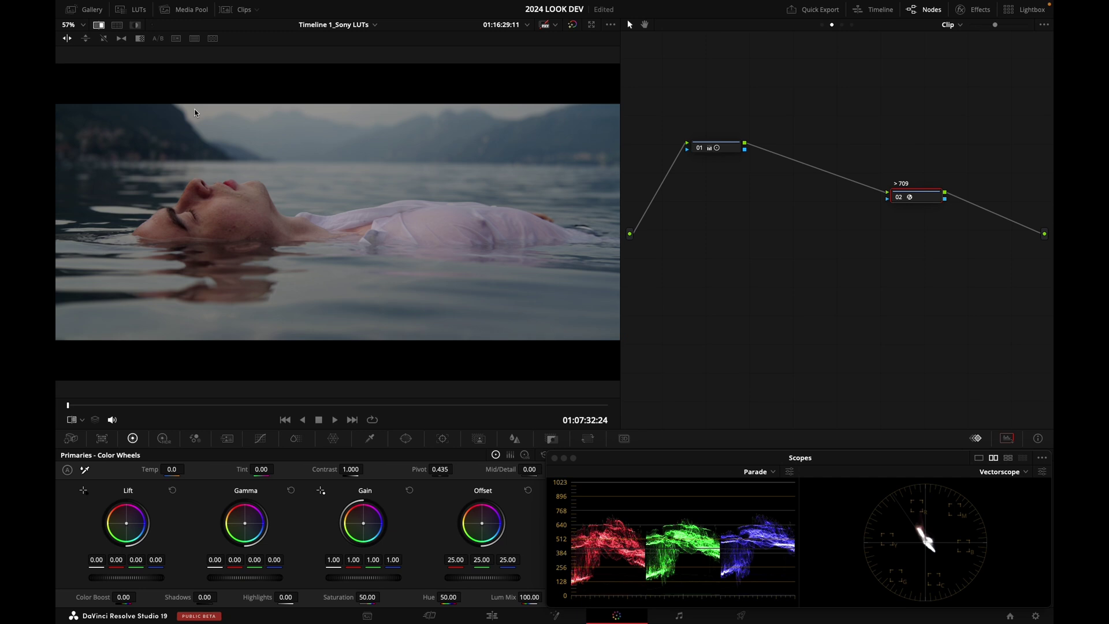
Step: Switch to the grade version where node 02 feeds the node labelled LUT
key("ctrl+w")
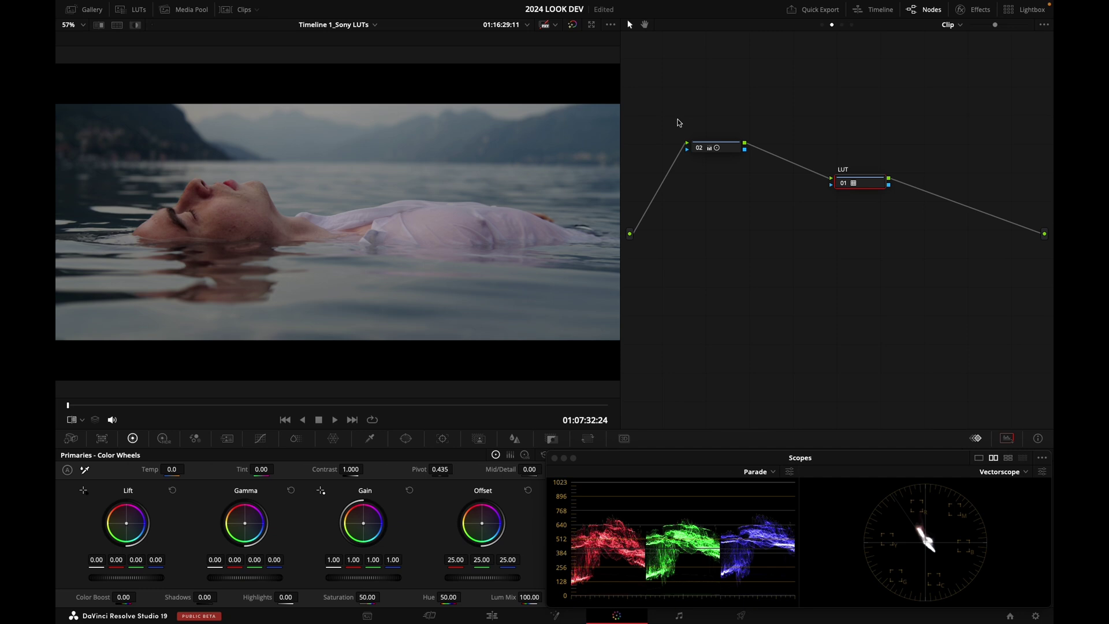
left_click(975, 10)
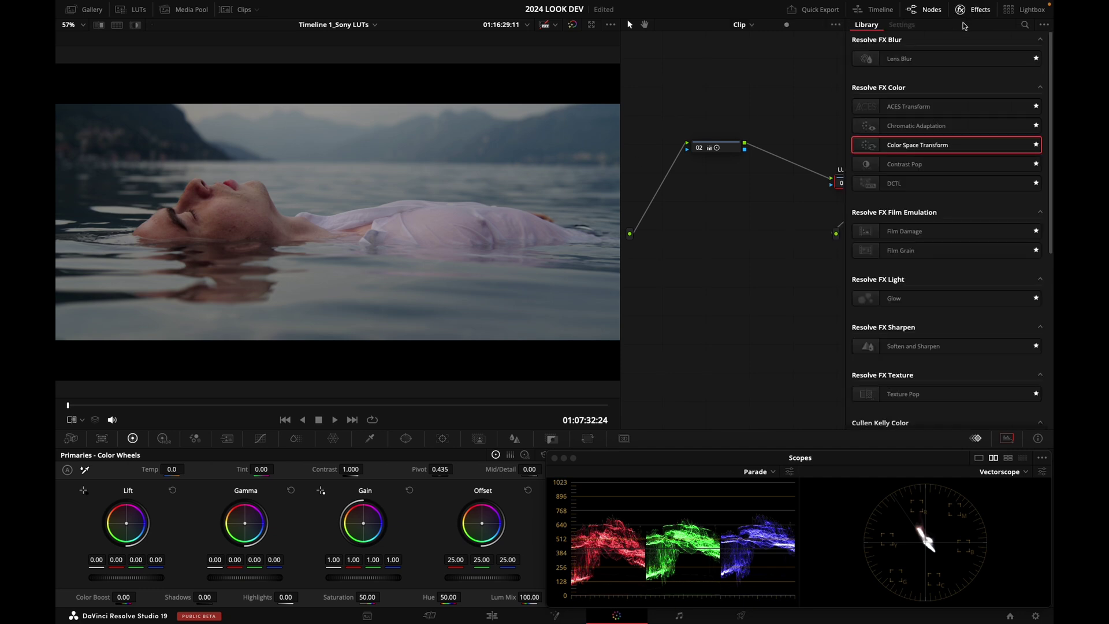
left_click(968, 11)
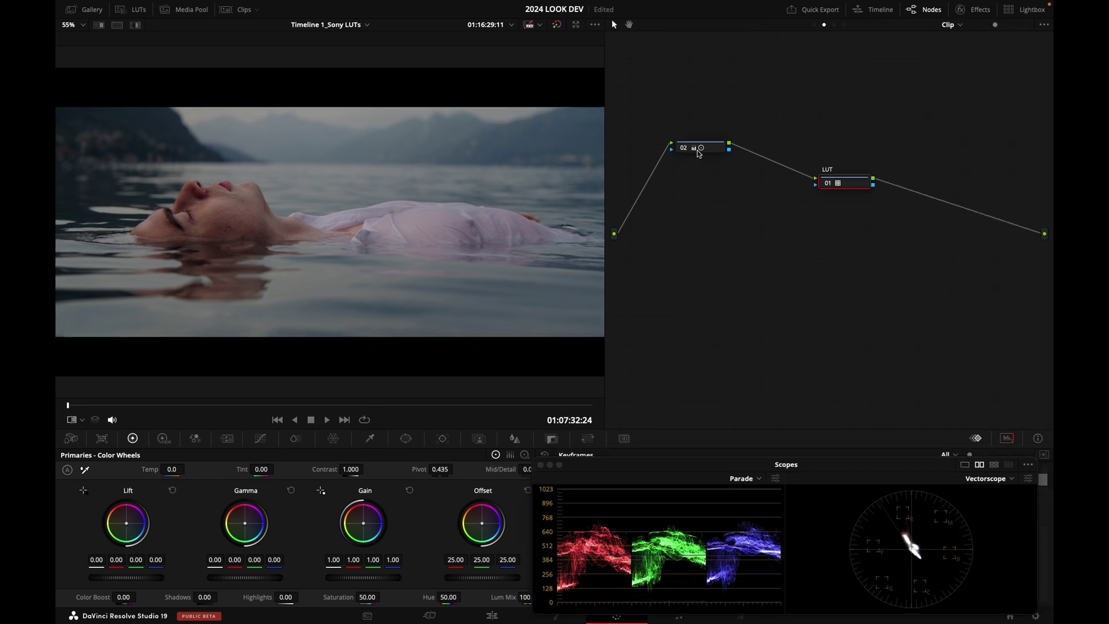
Step: Preview the Sony 4_SGamut3CineSLog3_To_Cine+709 LUT on the lake shot, then select node 02
left_click(101, 12)
left_click(135, 11)
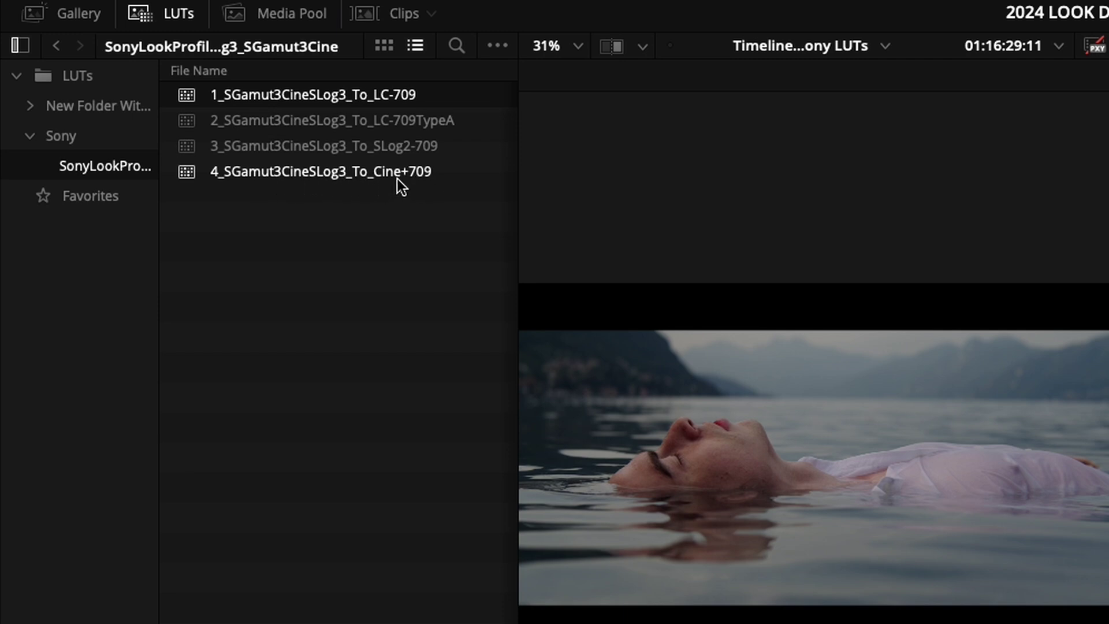
left_click(308, 171)
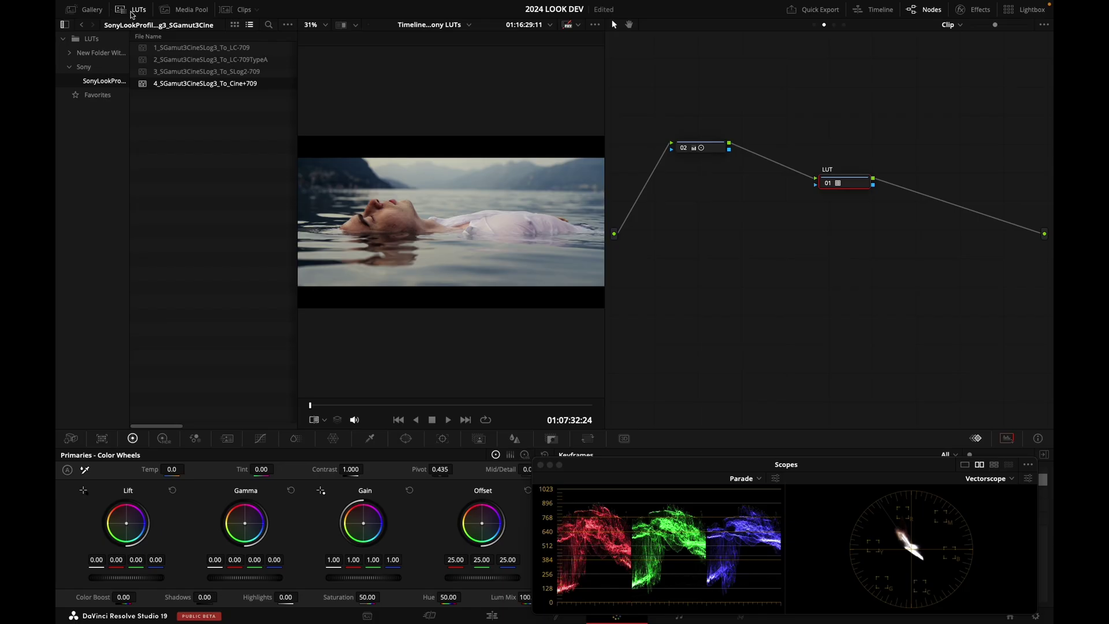
left_click(155, 15)
left_click(709, 150)
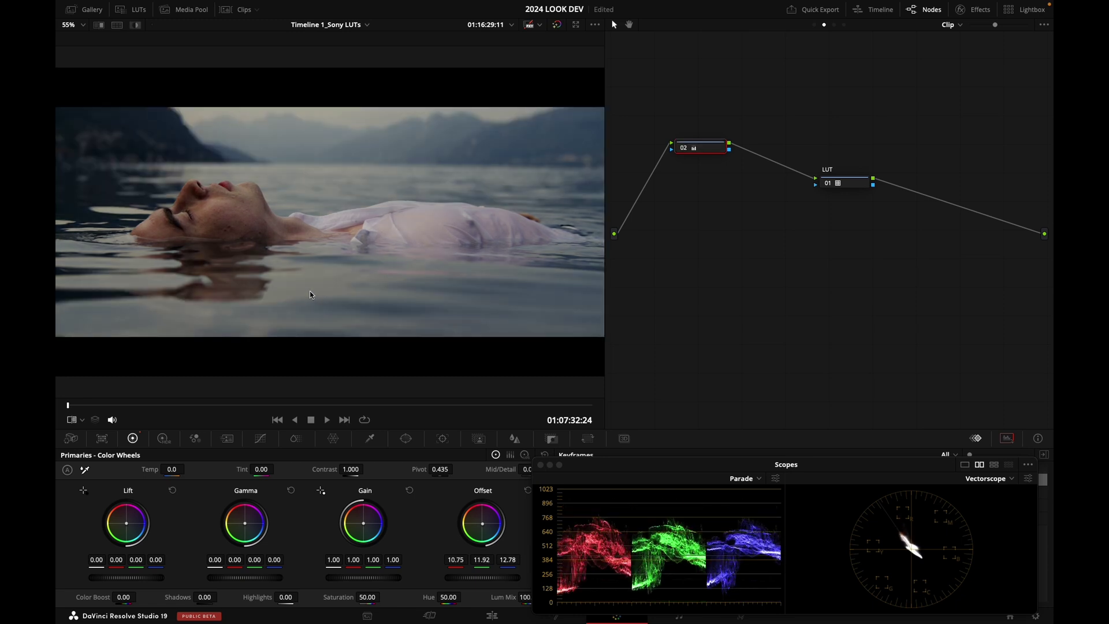
key("ctrl+w")
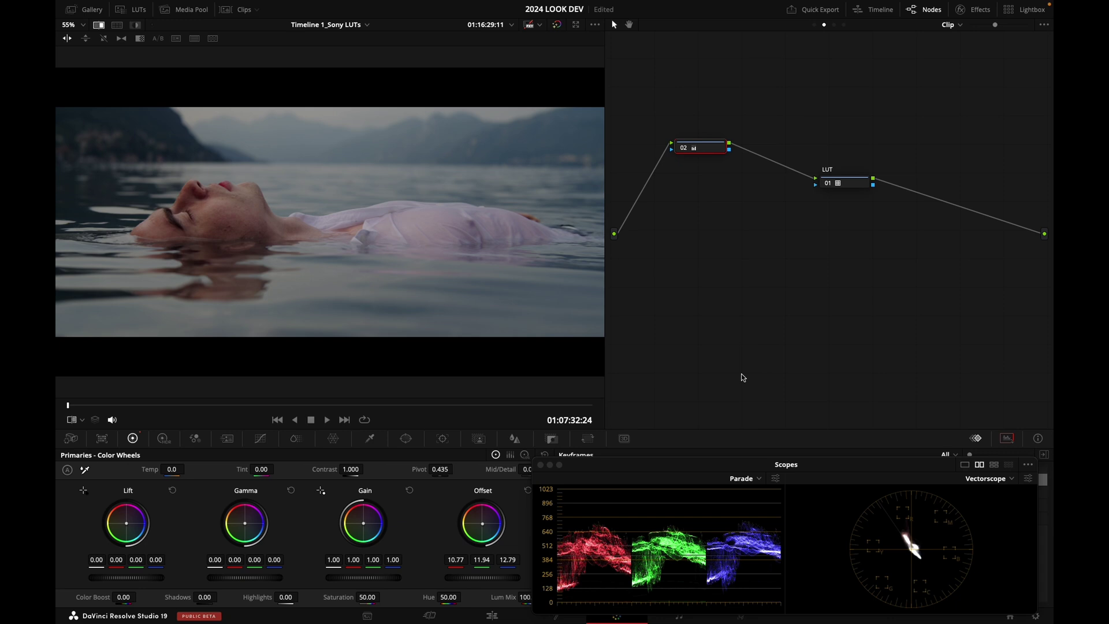
key("ctrl+w")
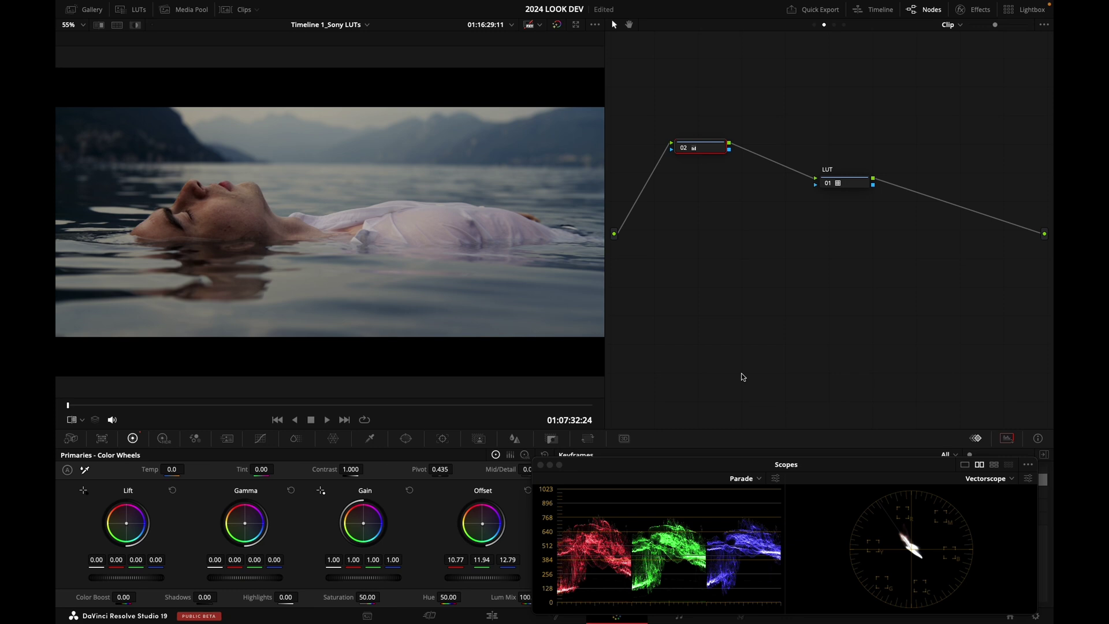